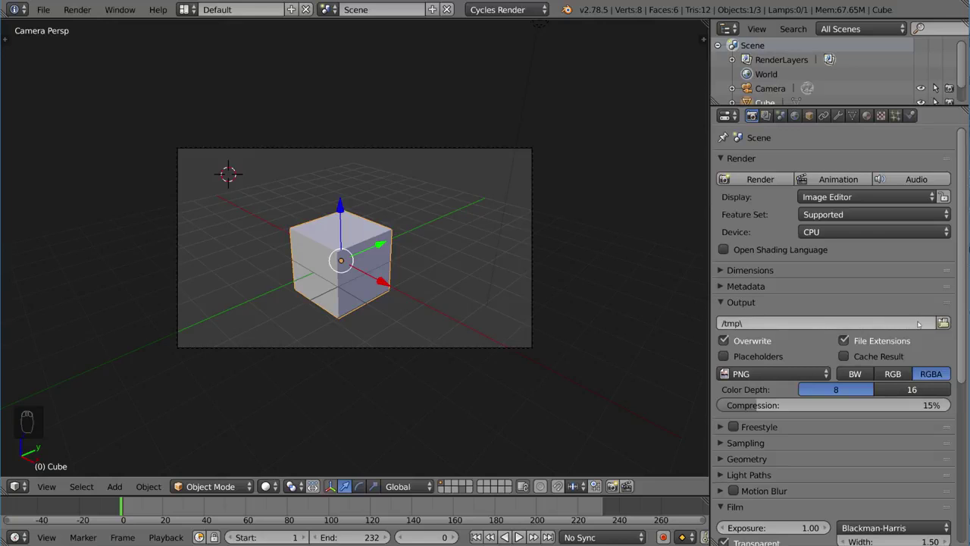
- Set the render output path to the Desktop with the file name prefix DesktopTestRender
left_click(943, 323)
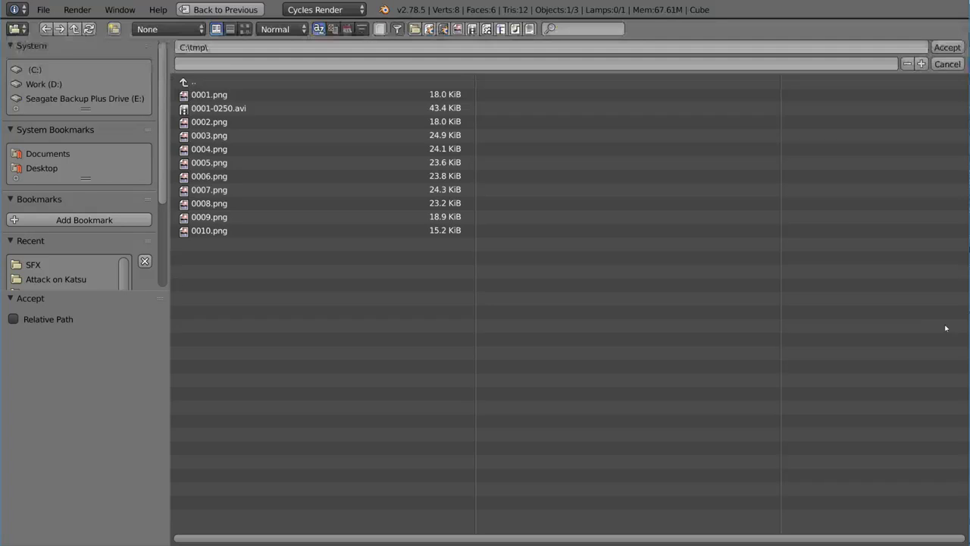
left_click(52, 169)
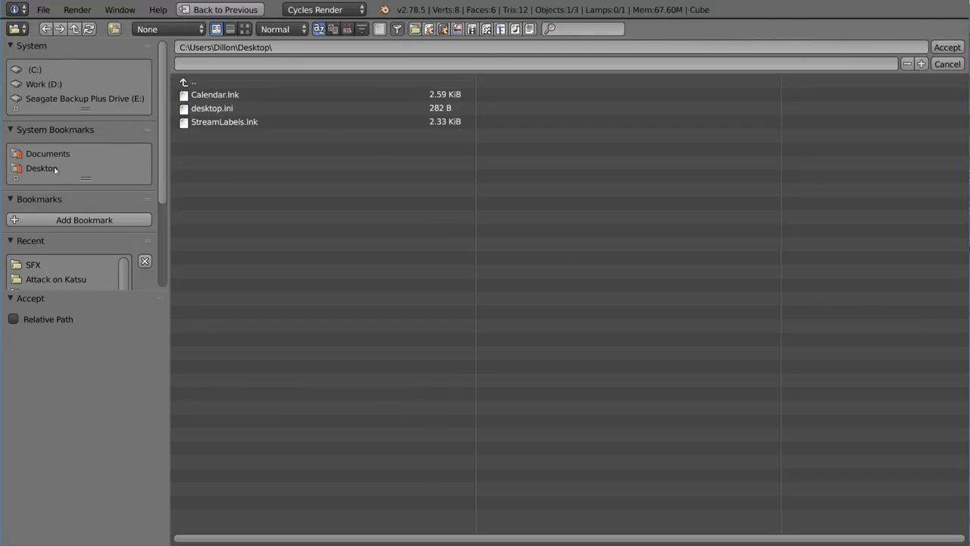
left_click(250, 65)
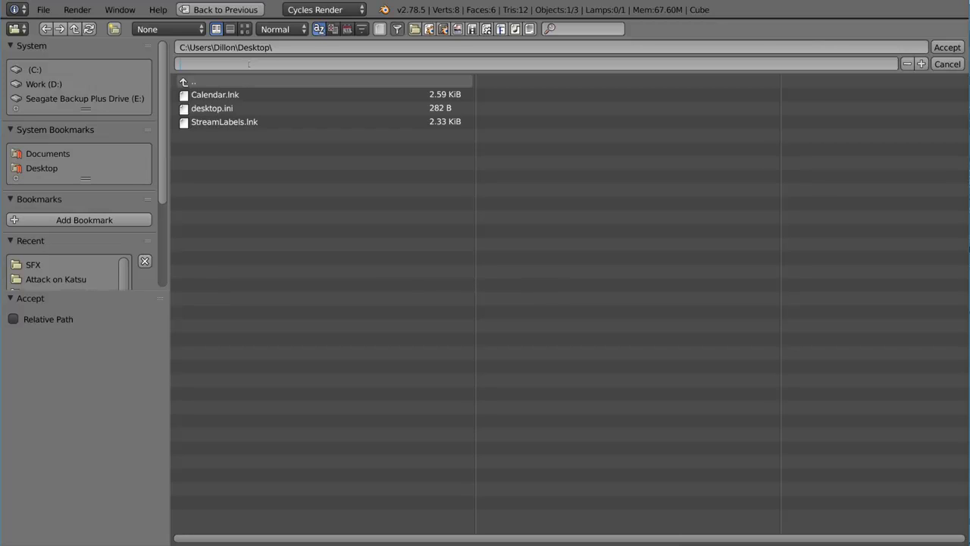
type("DesktopTestRender")
key("Return")
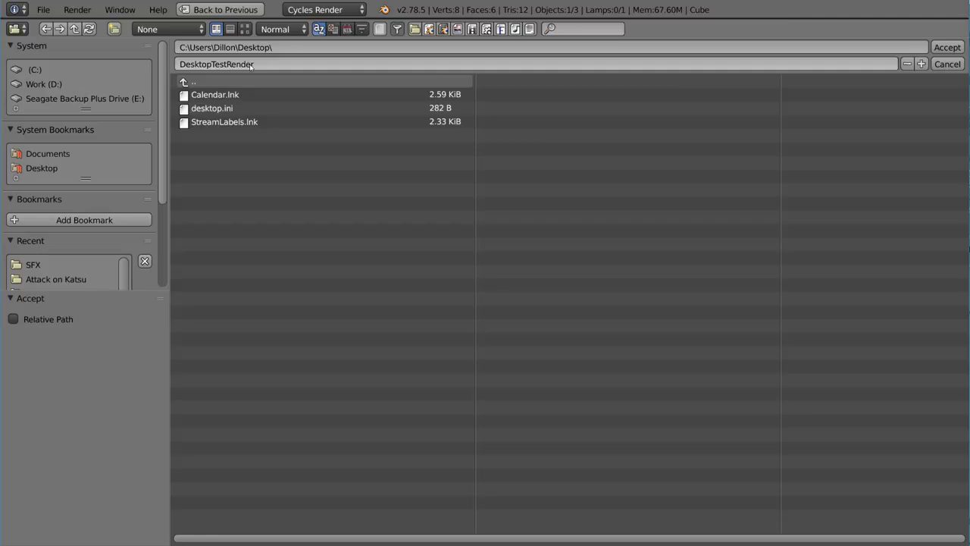
left_click(944, 47)
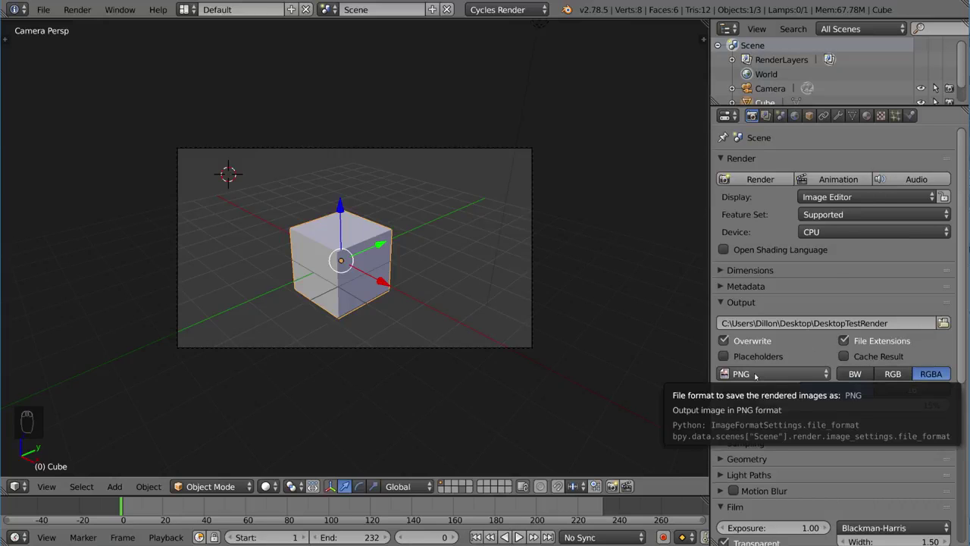
left_click(794, 378)
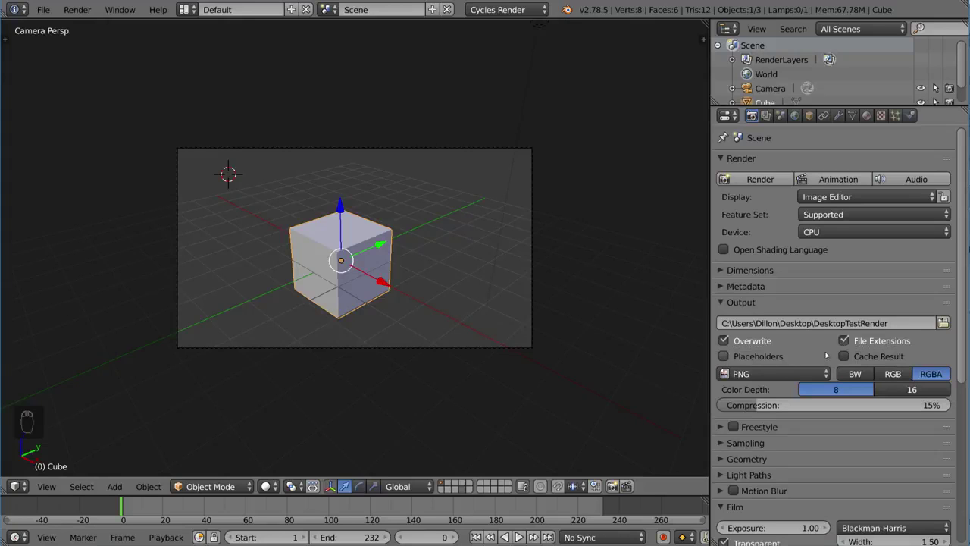
left_click(843, 340)
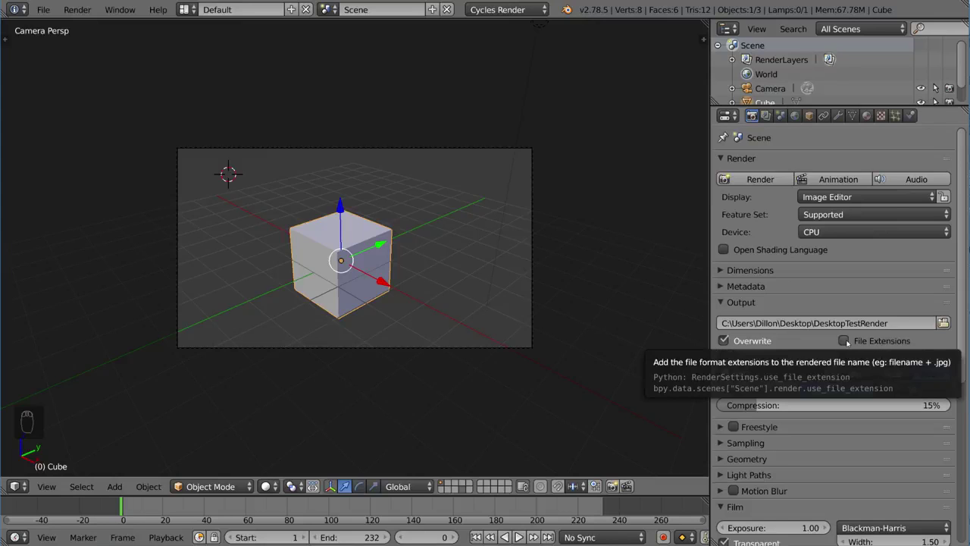
left_click(844, 341)
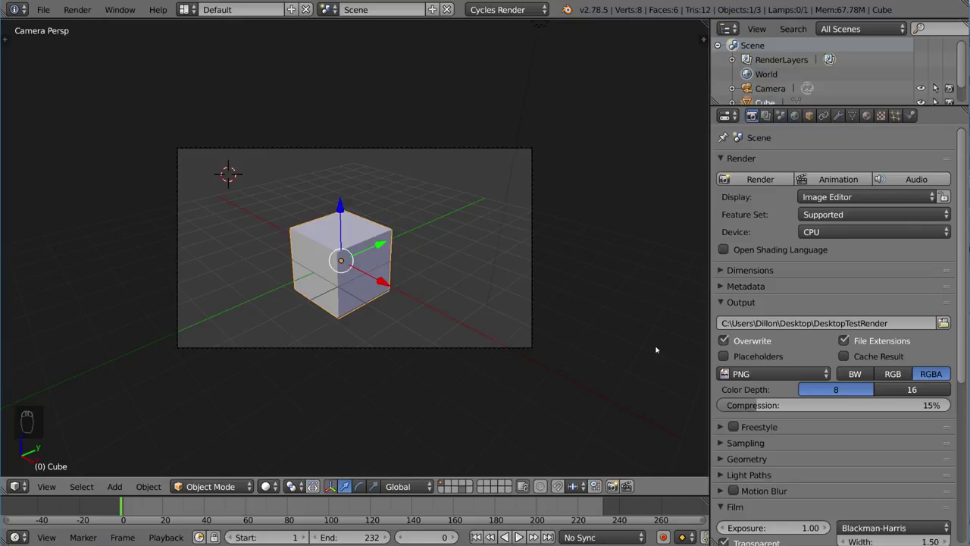
- Set the animation end frame to 10, render all ten frames, and view the Desktop folder
left_click(350, 537)
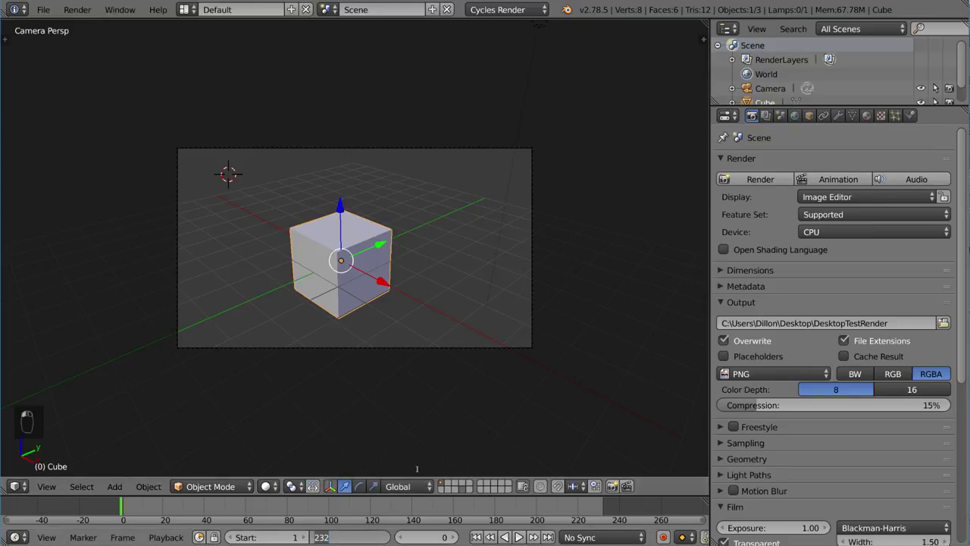
type("10")
key("Return")
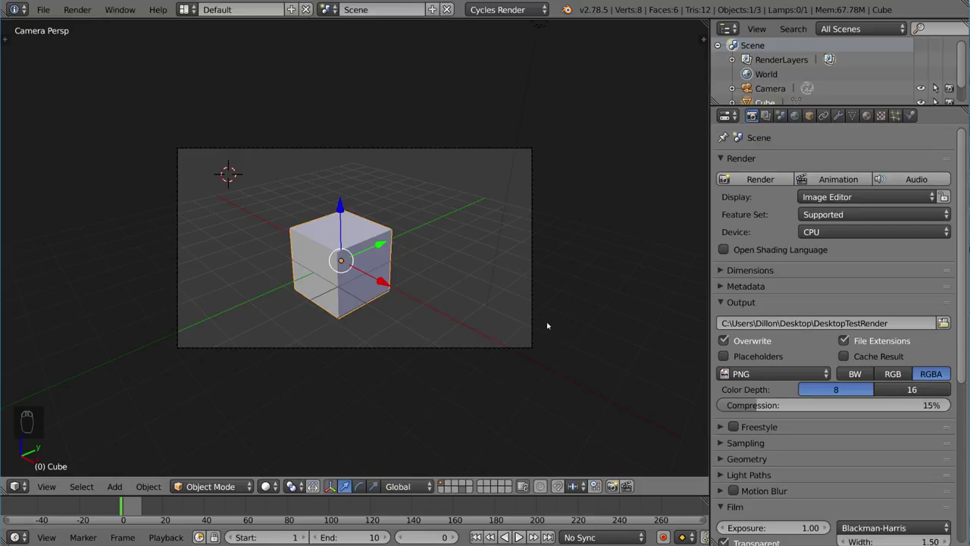
key("F12")
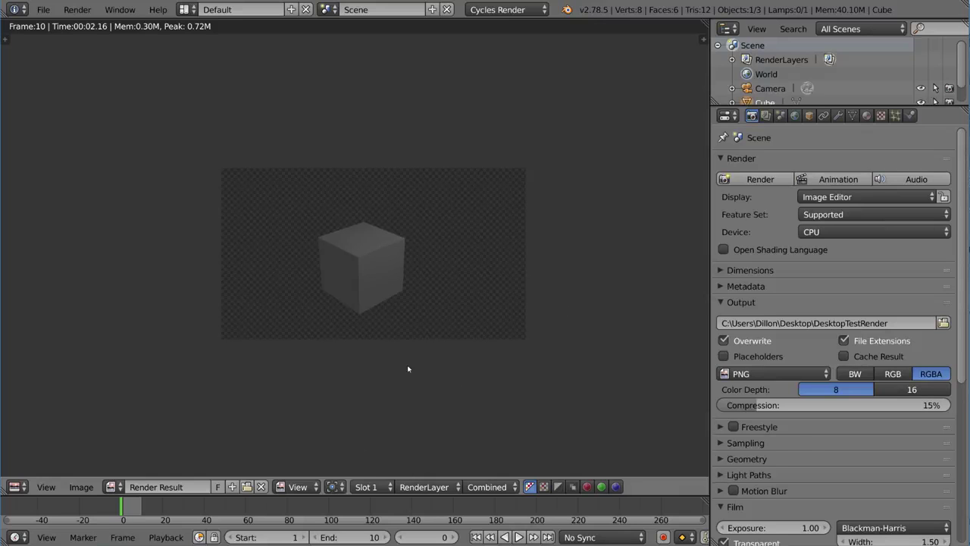
key("alt+Tab")
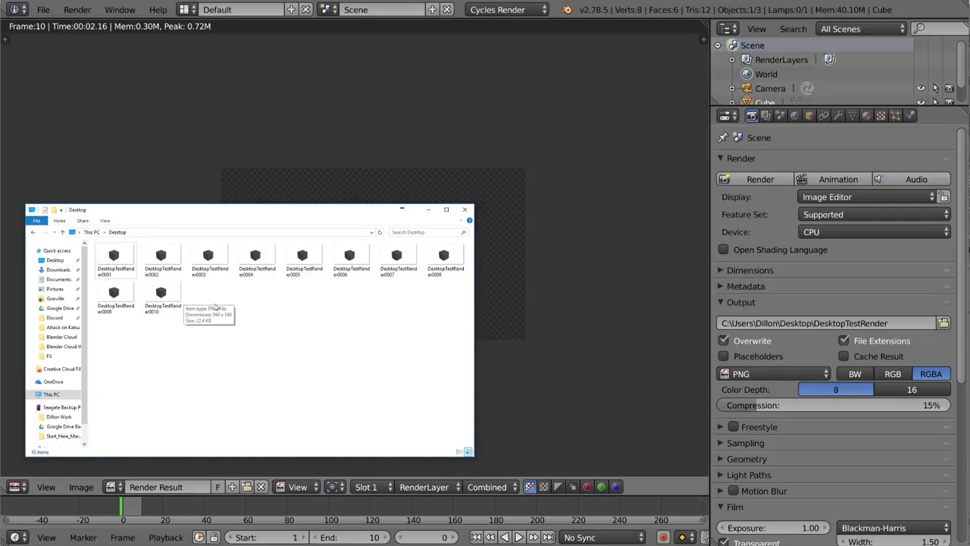
- View the first rendered frame, then check the properties of DesktopTestRender0010
double_click(113, 261)
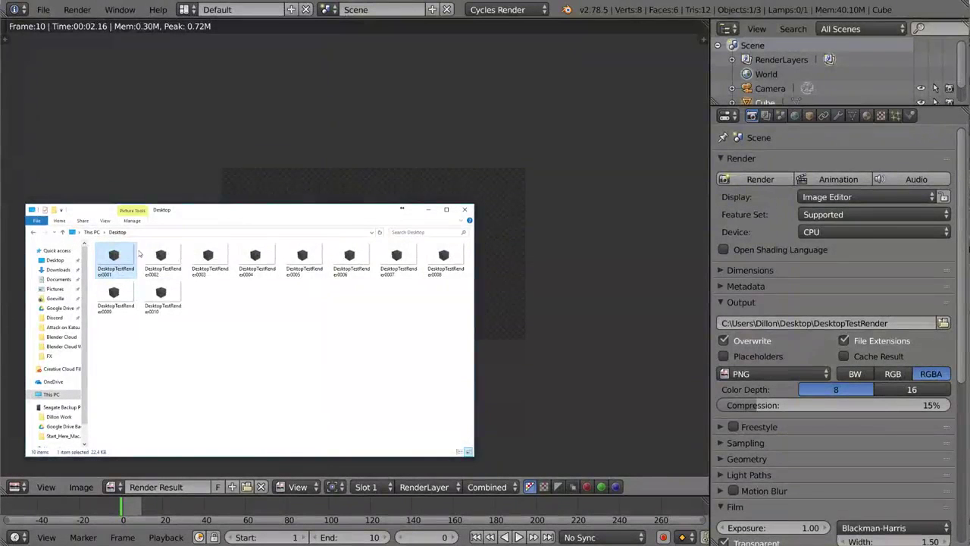
left_click(157, 260)
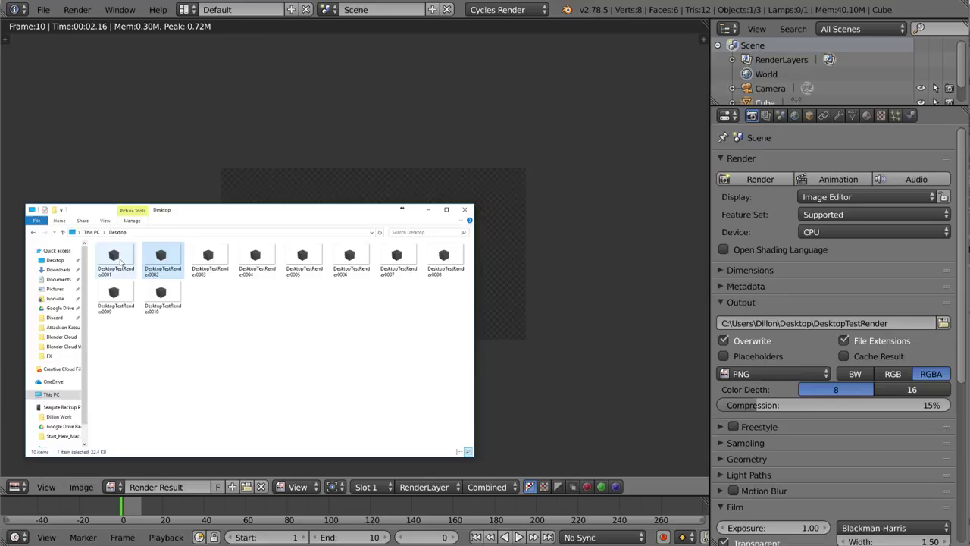
left_click(161, 300)
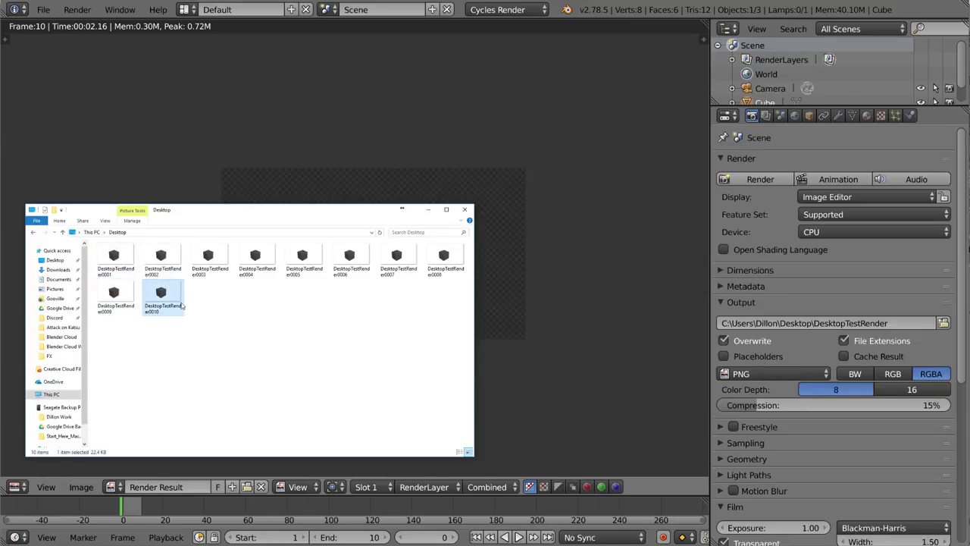
right_click(172, 307)
left_click(220, 298)
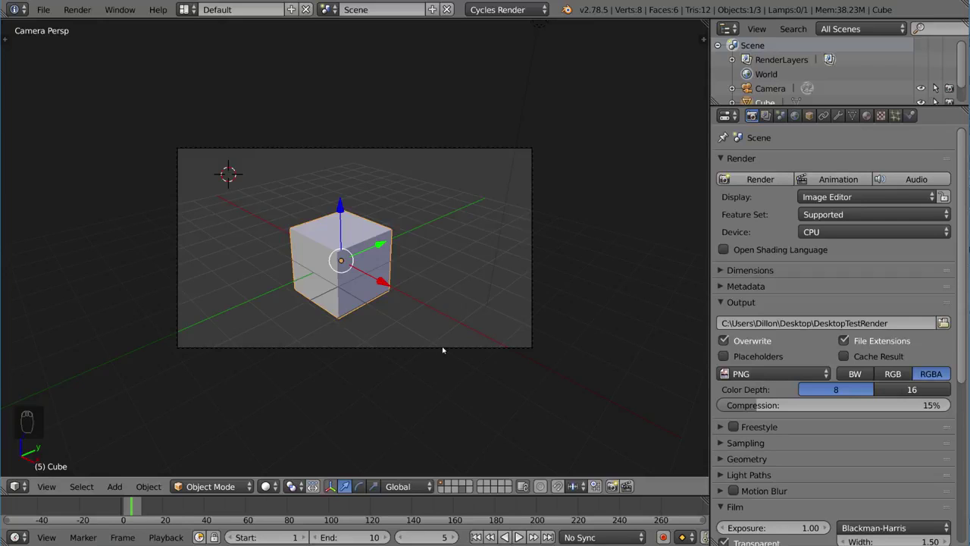
- Move the cube to the upper left at frame 1 and key its LocRotScale
scroll(215, 501, "up", 4)
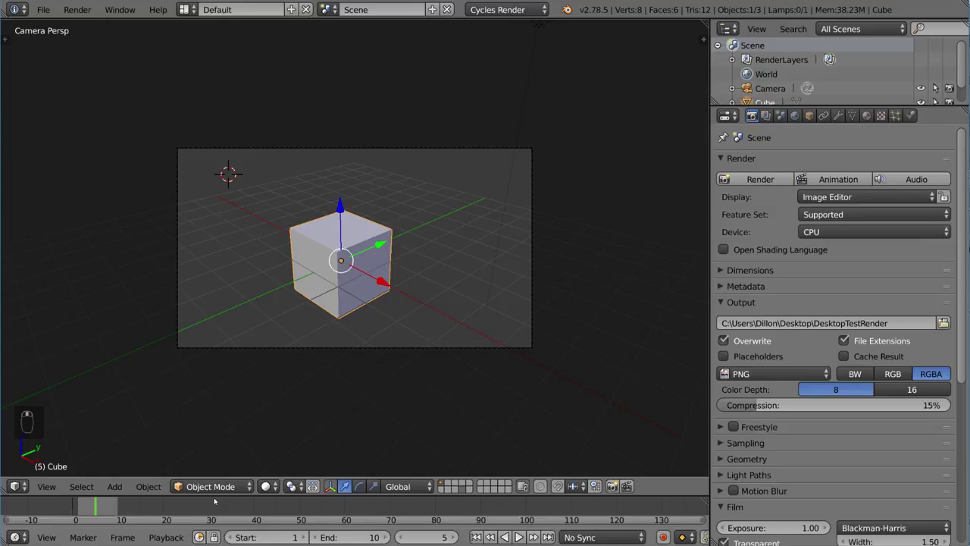
scroll(214, 501, "up", 2)
key("shift+Left")
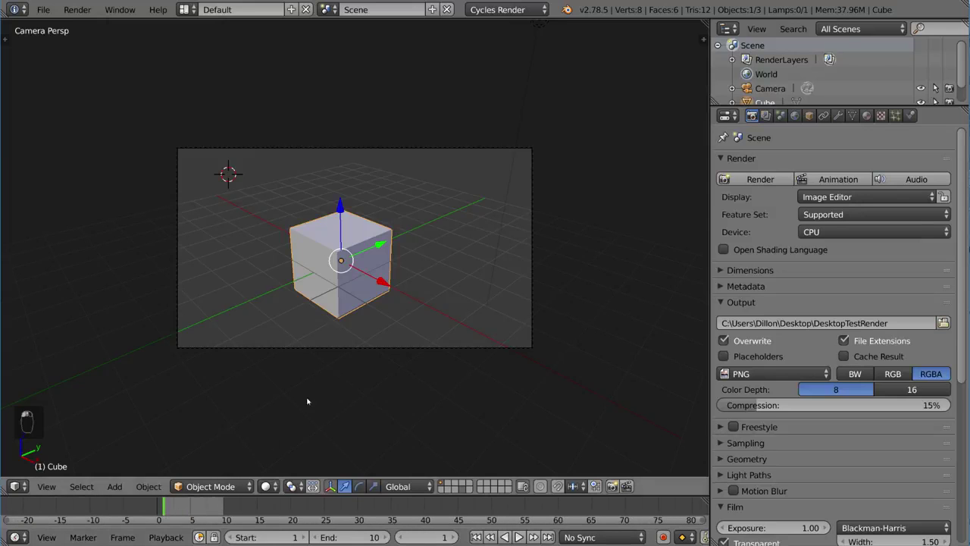
key("g")
left_click(272, 287)
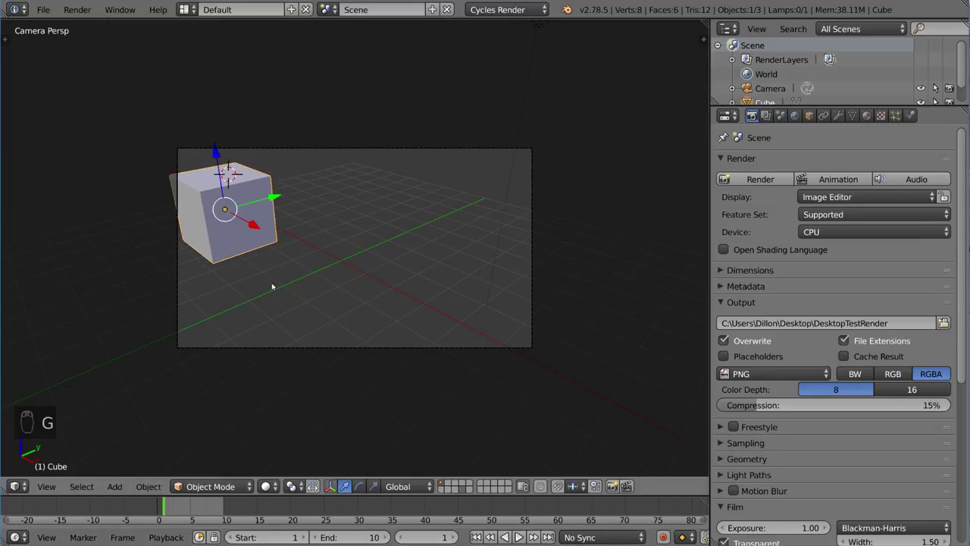
key("i")
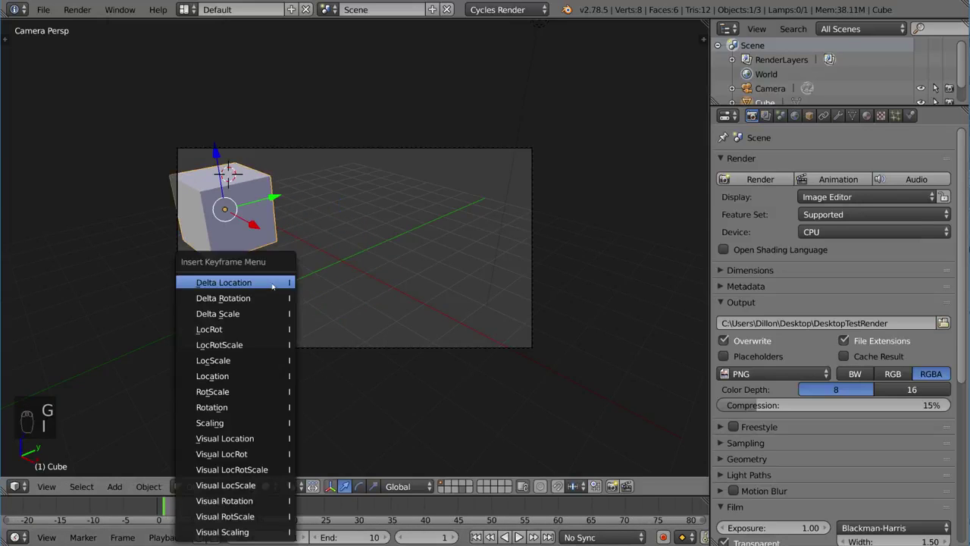
left_click(258, 345)
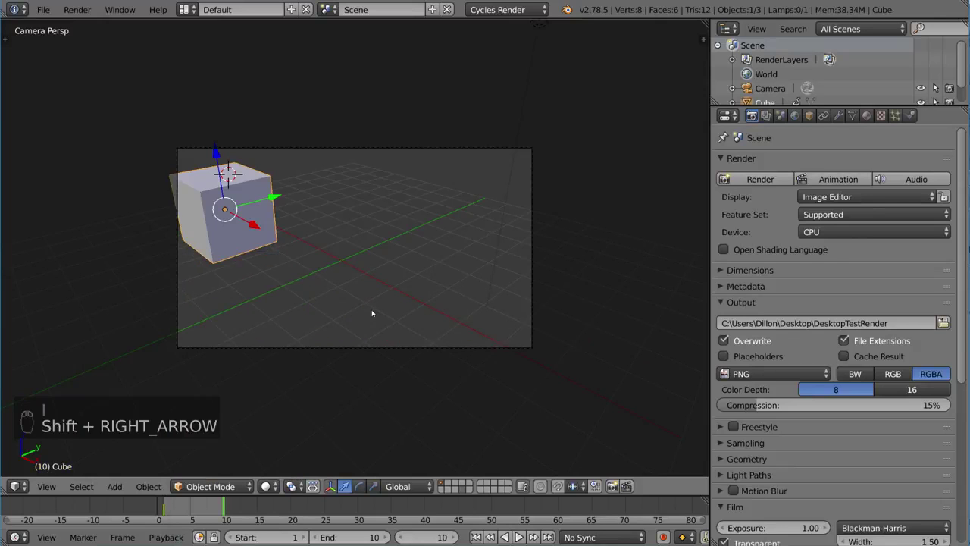
- Move the cube to the right side and key its LocRotScale at frame 10
key("g")
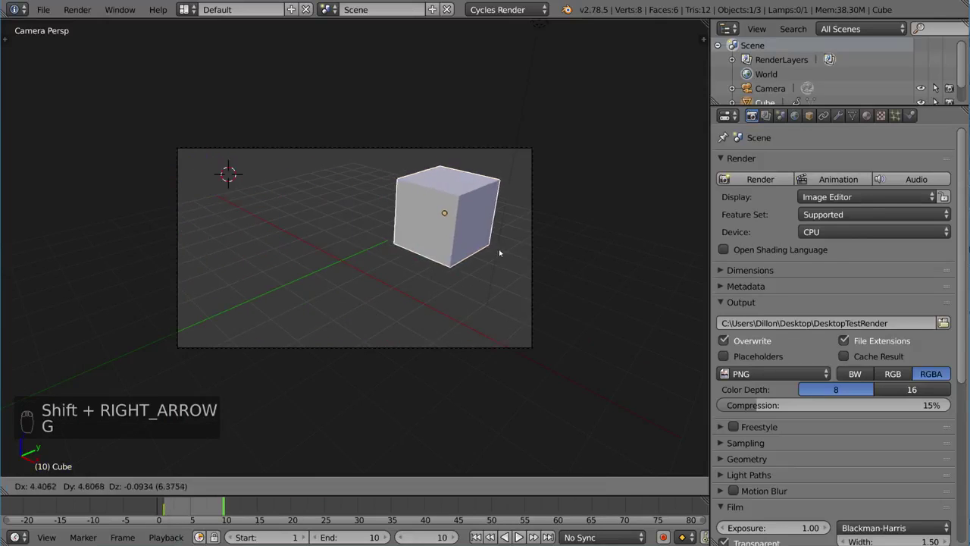
left_click(510, 255)
key("i")
left_click(510, 256)
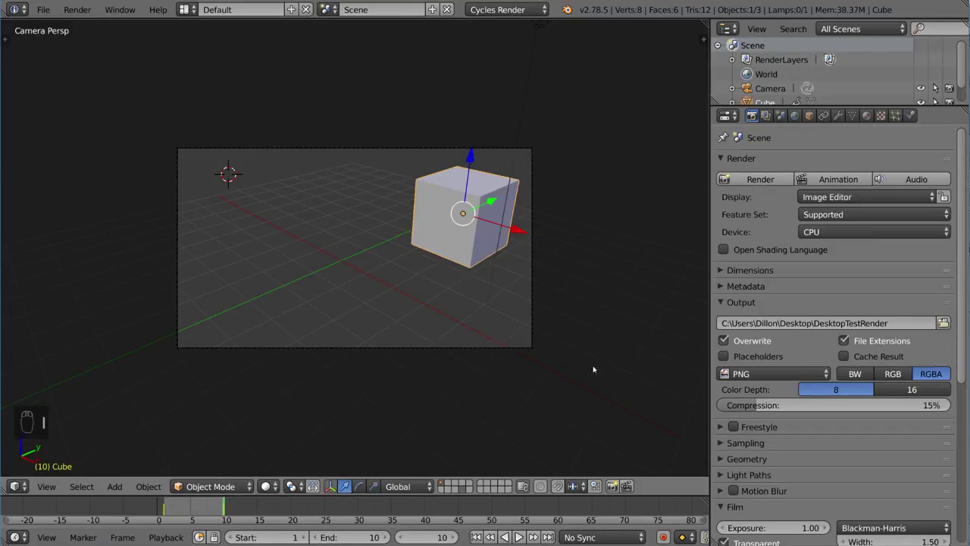
- Preview the cube animation, return to frame 1, and render the animation again
key("alt+a")
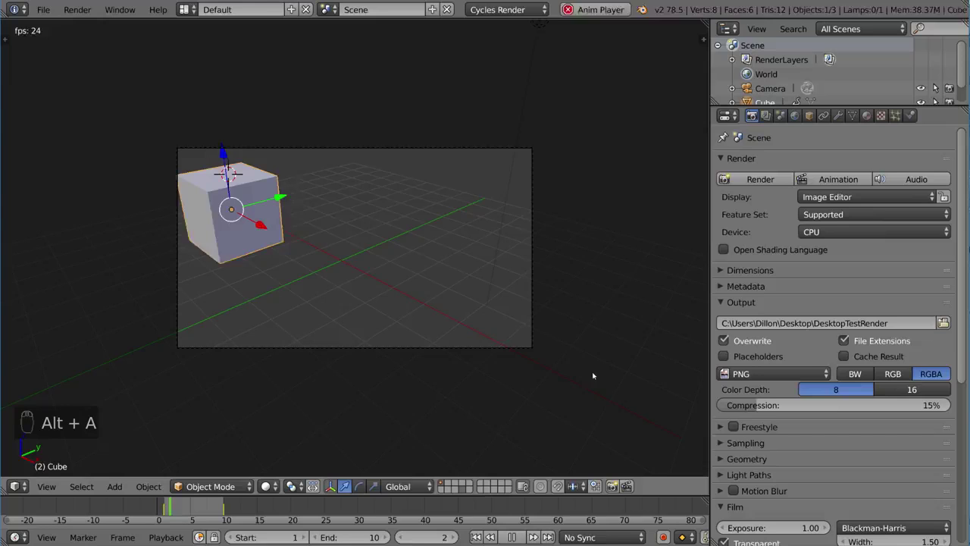
key("alt+a")
key("shift+Left")
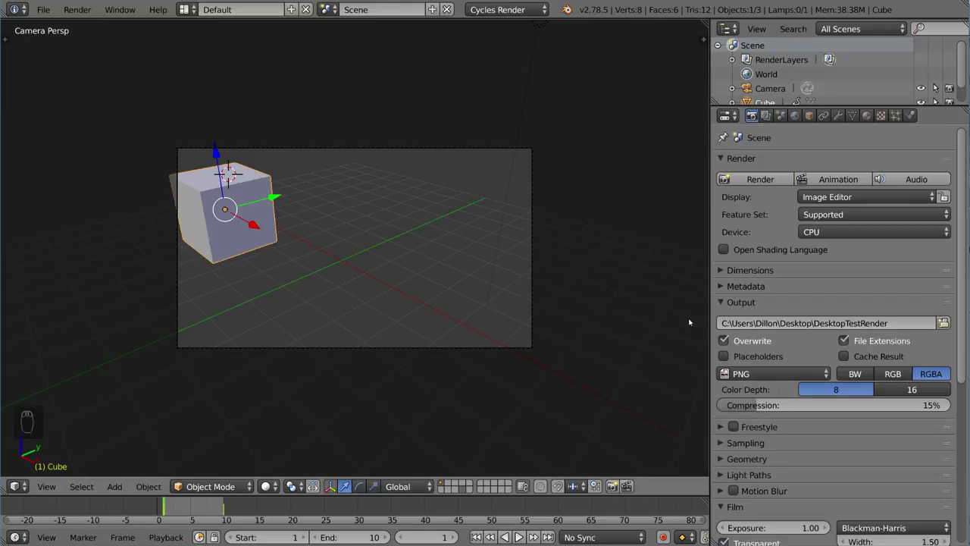
key("F12")
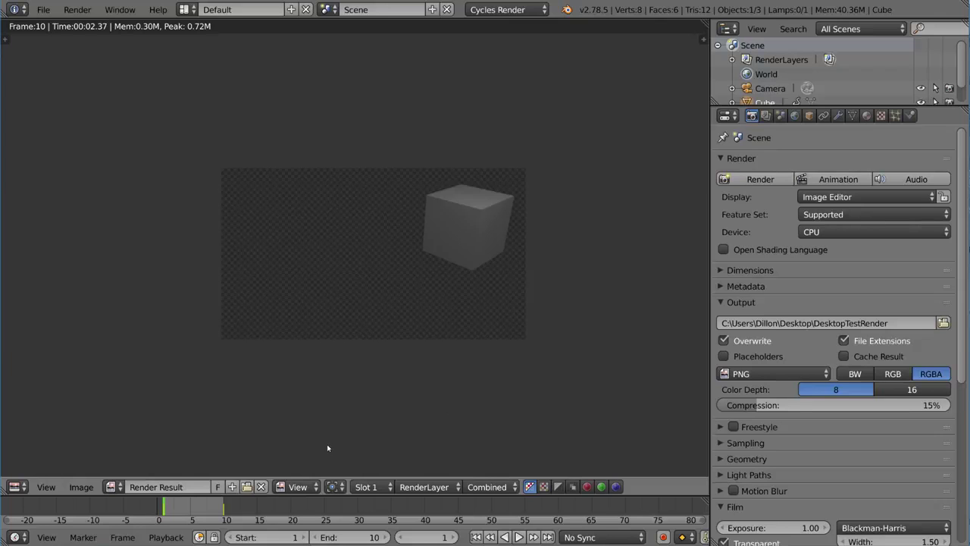
- Switch to the Desktop folder to check the ten re-rendered DesktopTestRender frames
key("alt+Tab")
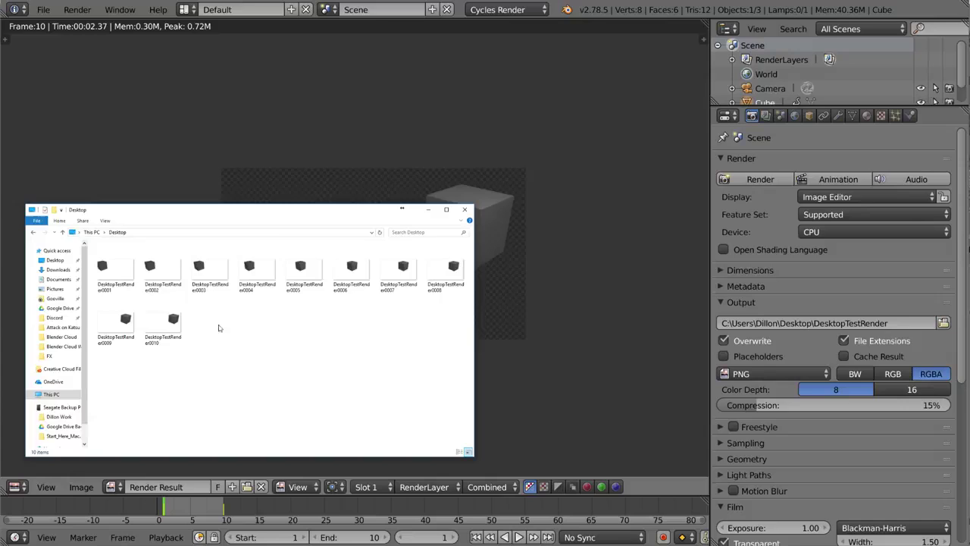
- Bring Blender's frame 10 render result back in front of File Explorer
left_click(582, 258)
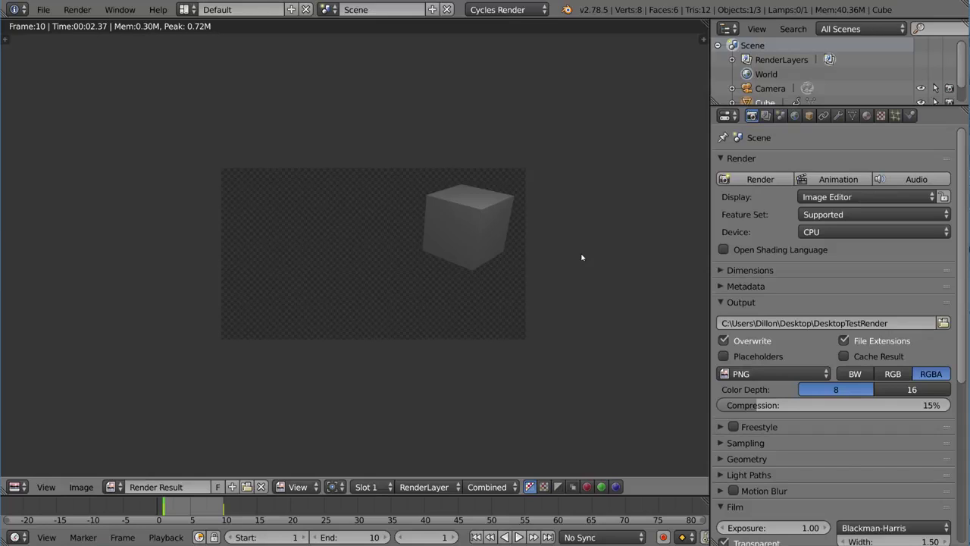
- Play the DesktopTestRender PNG sequence in Blender Player and scrub through the frames
key("ctrl+F11")
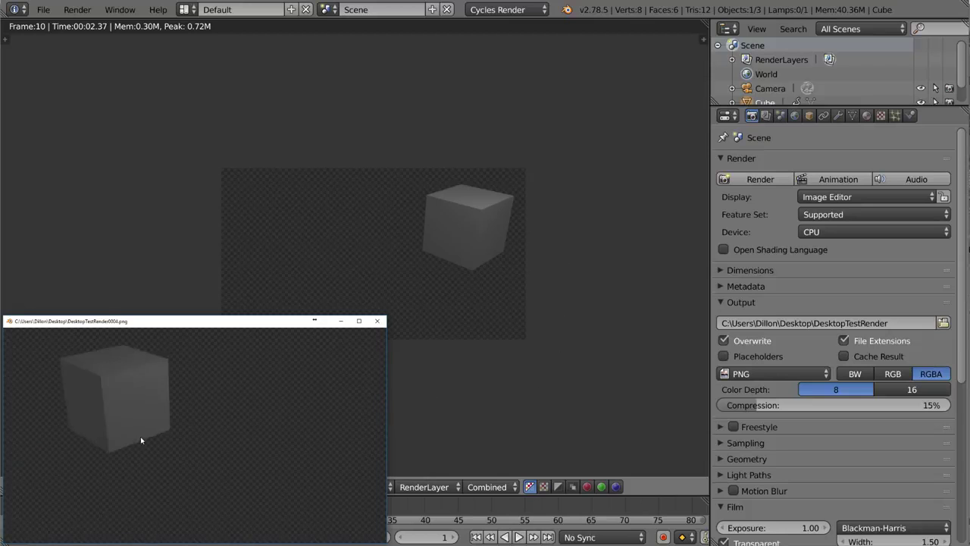
left_click_drag(166, 441, 114, 453)
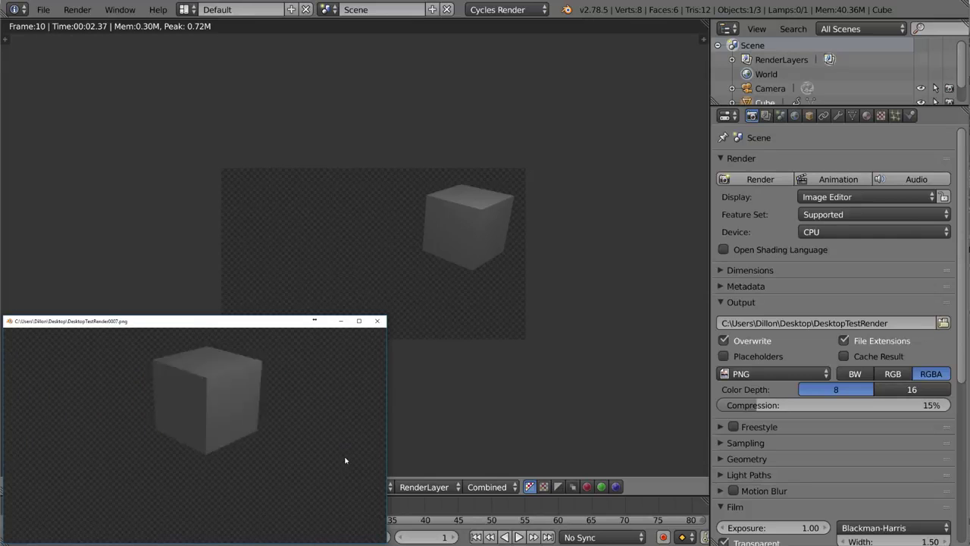
- Close the player, duplicate the cube, and clear the copy's keyframe
left_click(376, 321)
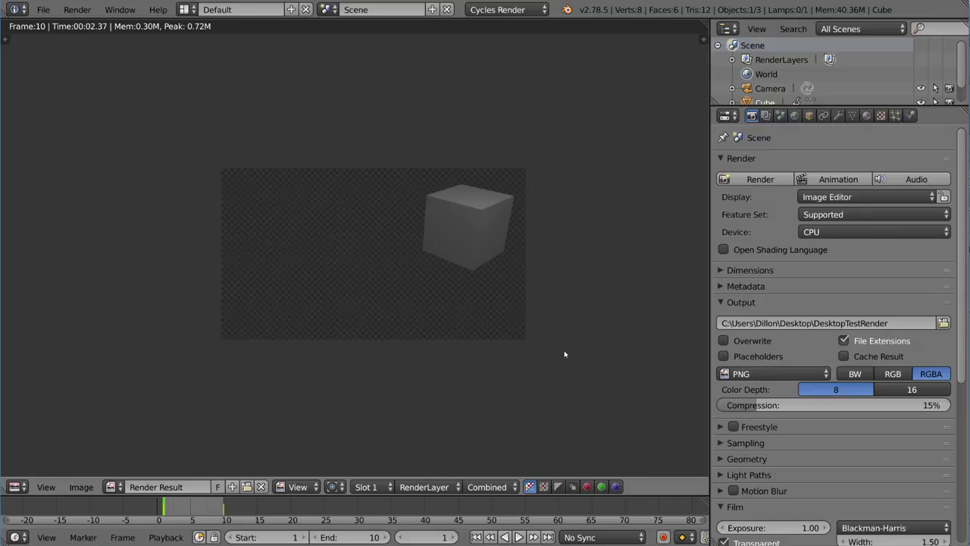
key("Escape")
key("shift+d")
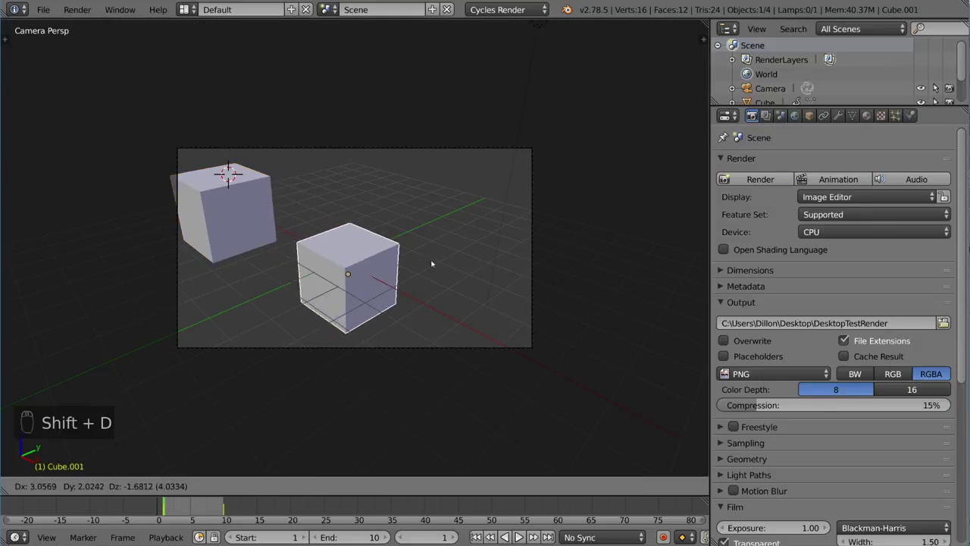
left_click(447, 267)
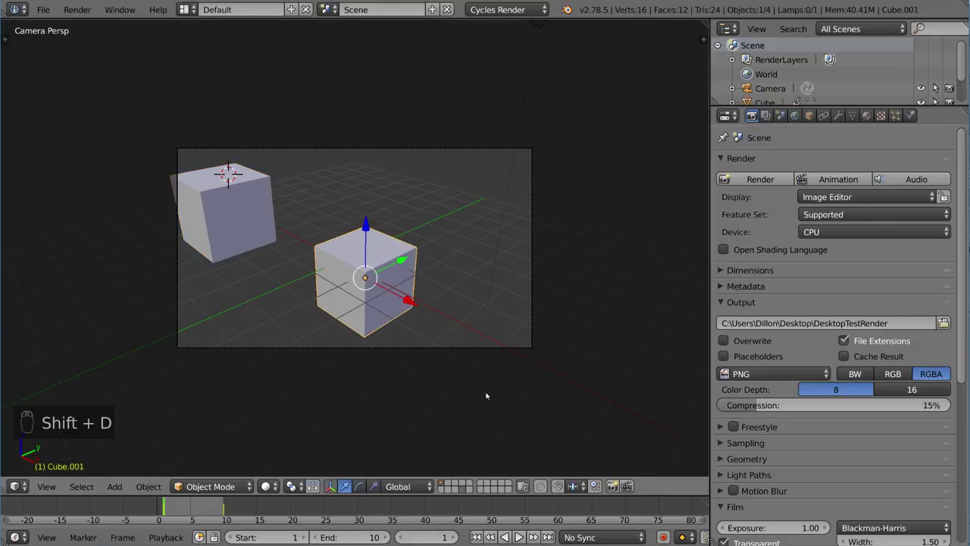
key("alt+i")
left_click(344, 416)
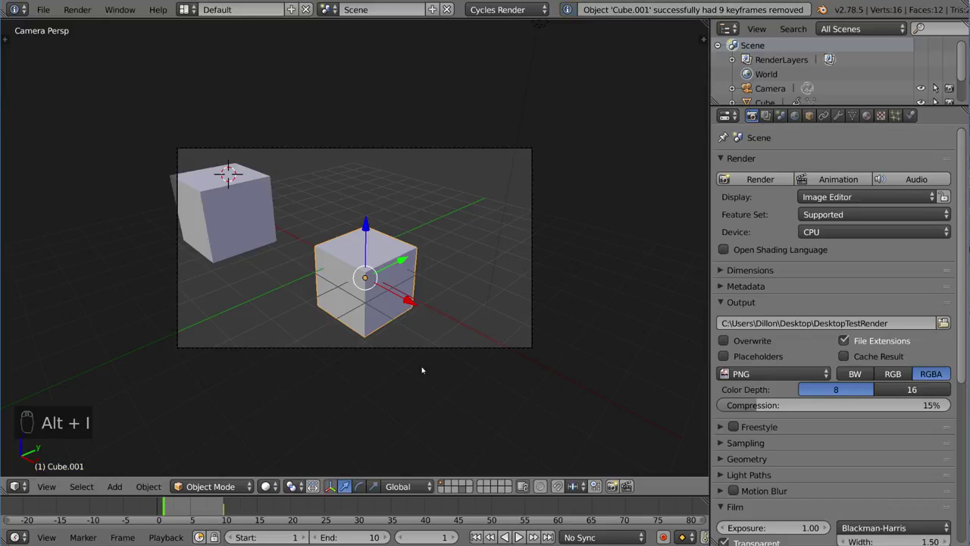
- Remove the copy's frame 10 keyframe and reset its location to the origin
key("shift+Right")
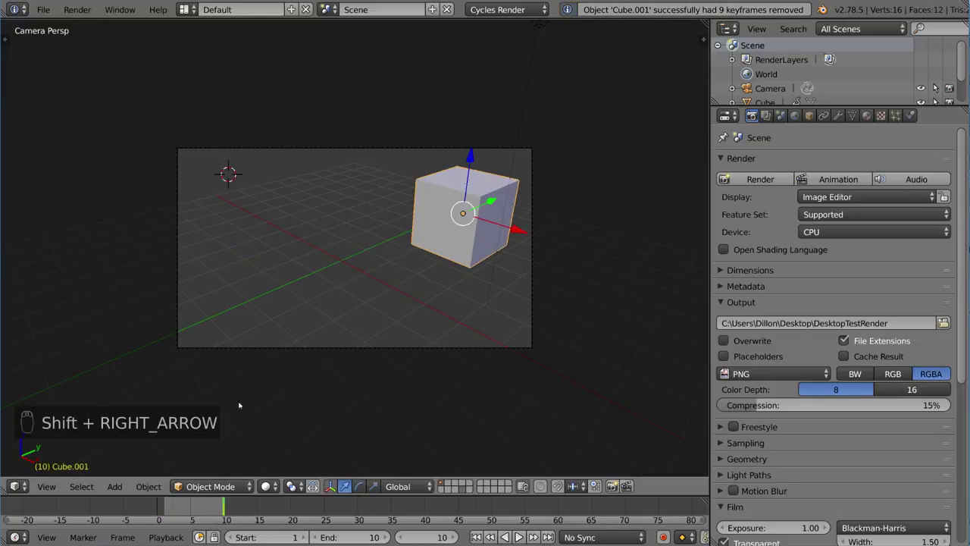
key("alt+i")
left_click(347, 310)
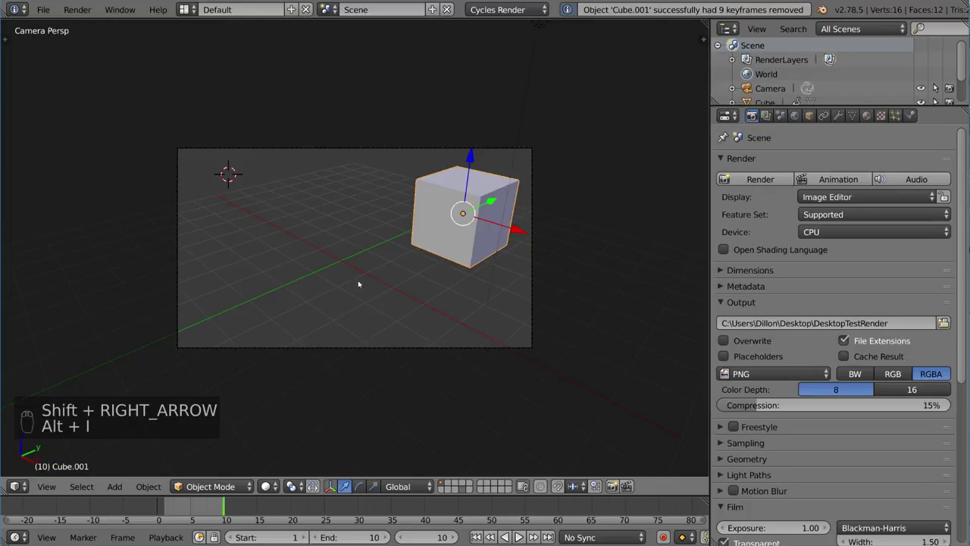
key("g")
left_click(490, 294)
key("alt+g")
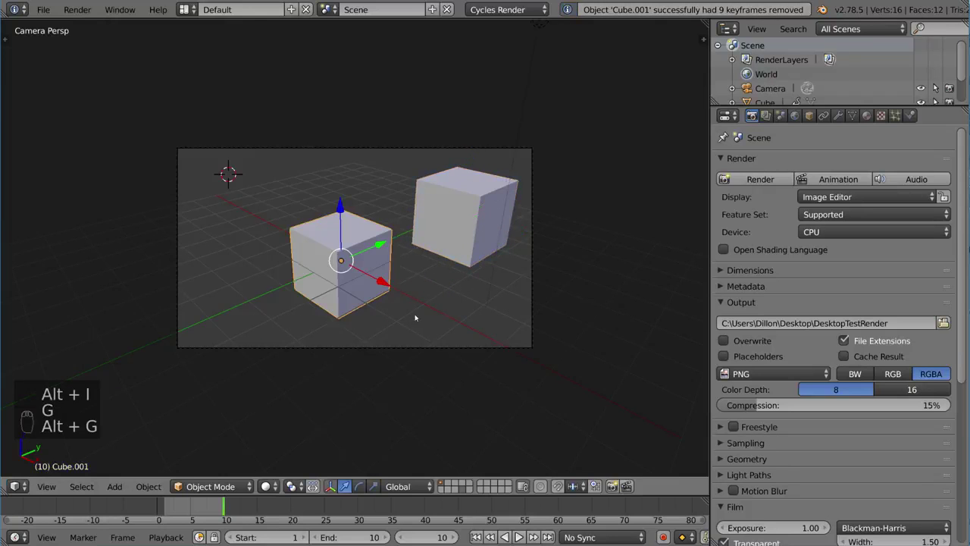
- Preview the animation and extend its end frame to 15
key("alt+a")
key("alt+a")
key("alt+a")
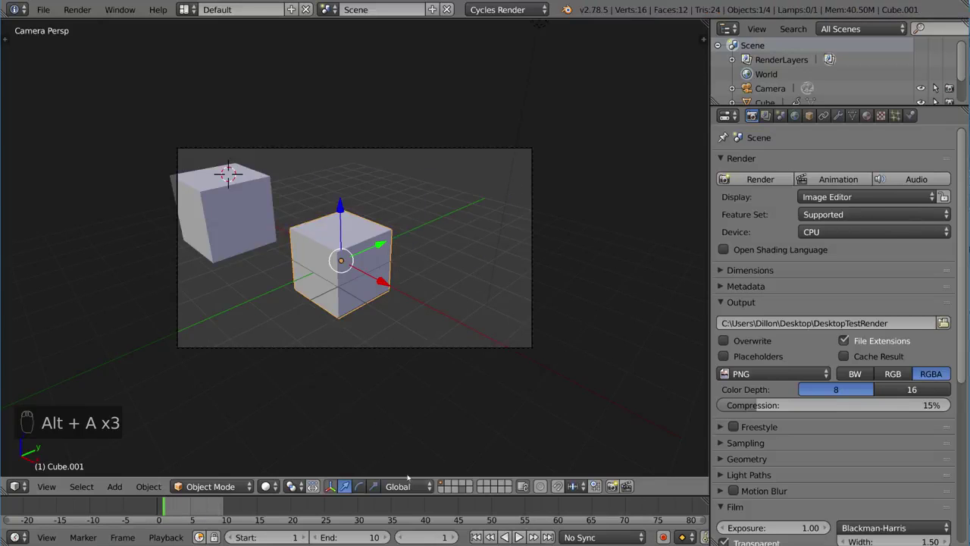
left_click(360, 537)
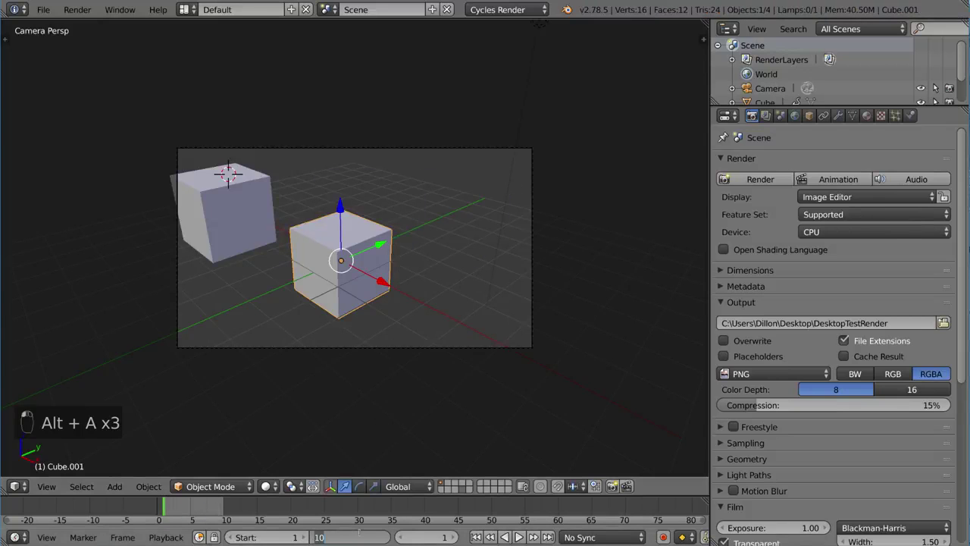
key("Return")
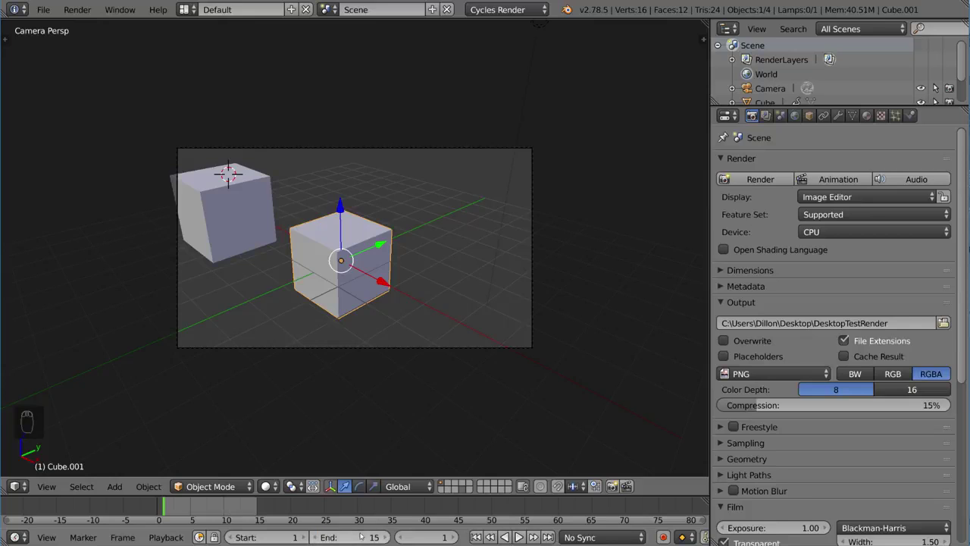
- Move the original cube lower right at frame 15, key LocRotScale, and preview playback
right_click(249, 253)
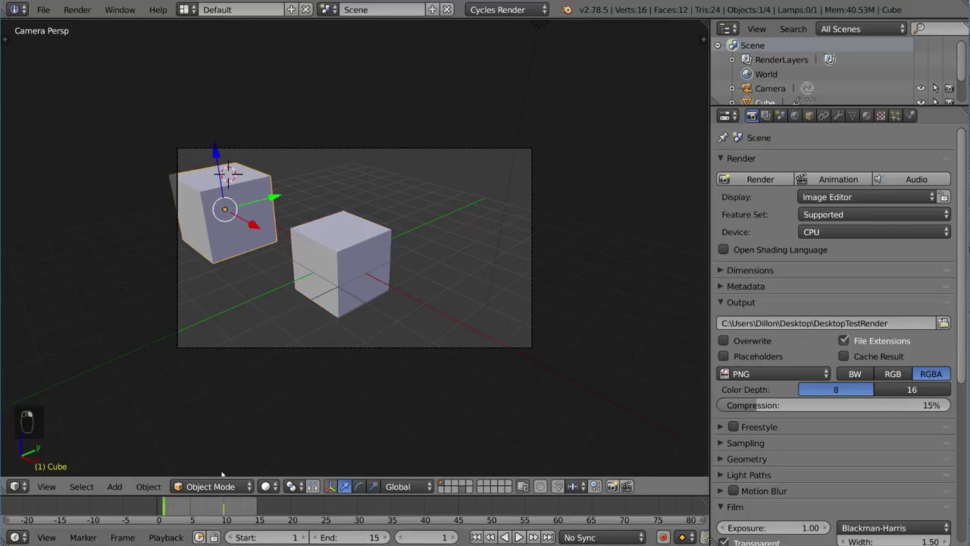
key("shift+Right")
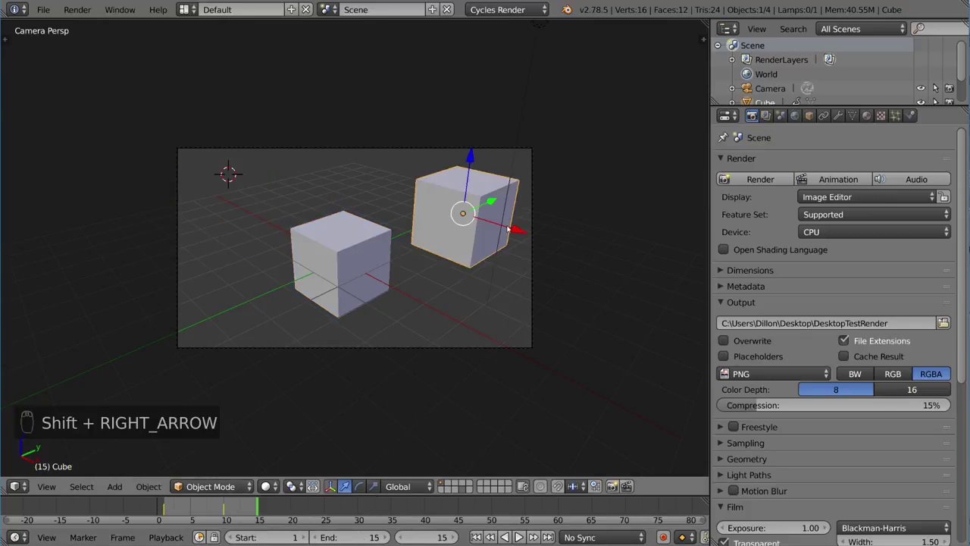
key("g")
left_click(526, 301)
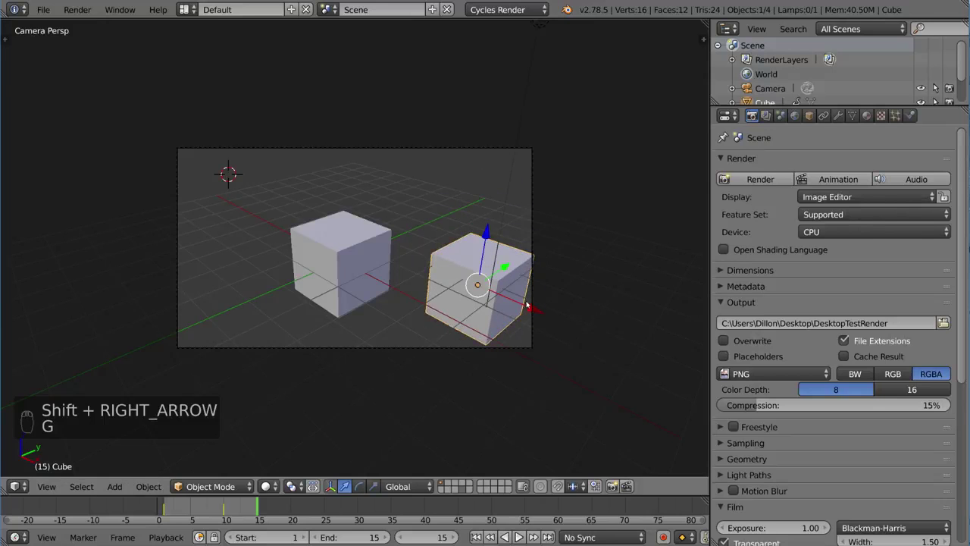
key("i")
left_click(526, 302)
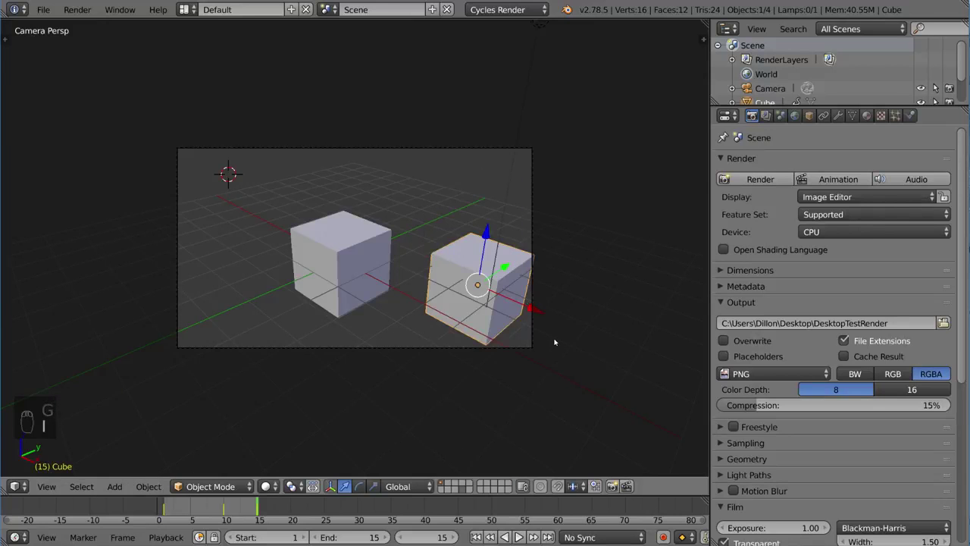
key("alt+a")
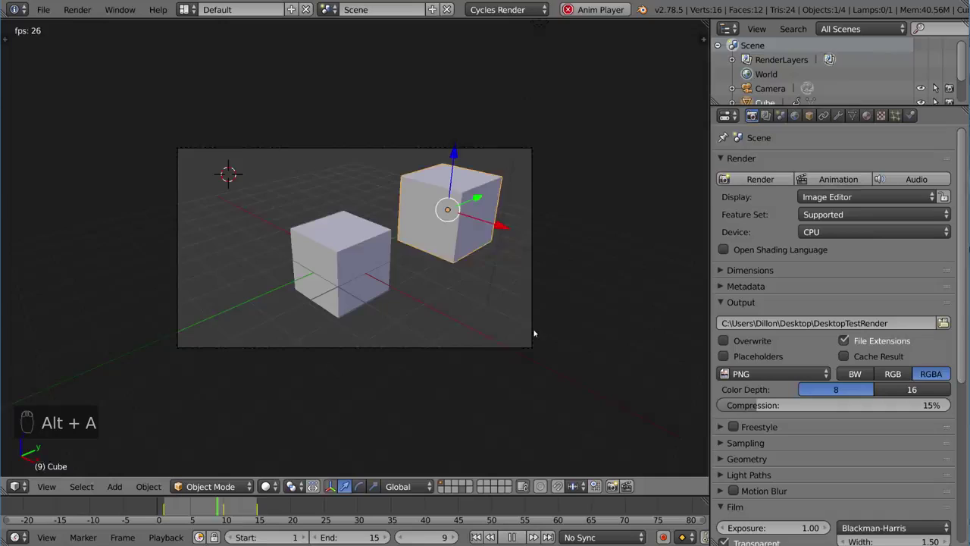
key("alt+a")
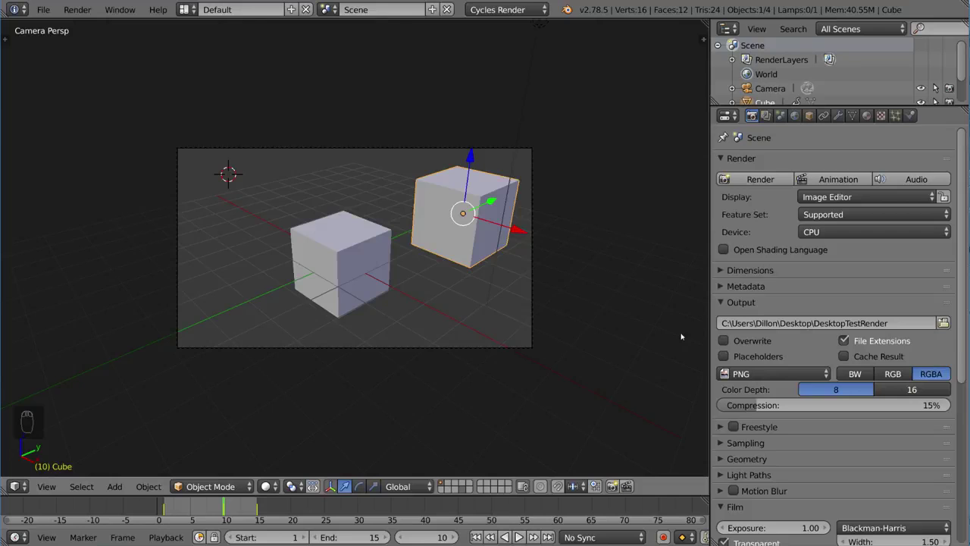
- Render the 15-frame animation, adding frames 11–15, and view the Desktop folder
key("Right")
key("F12")
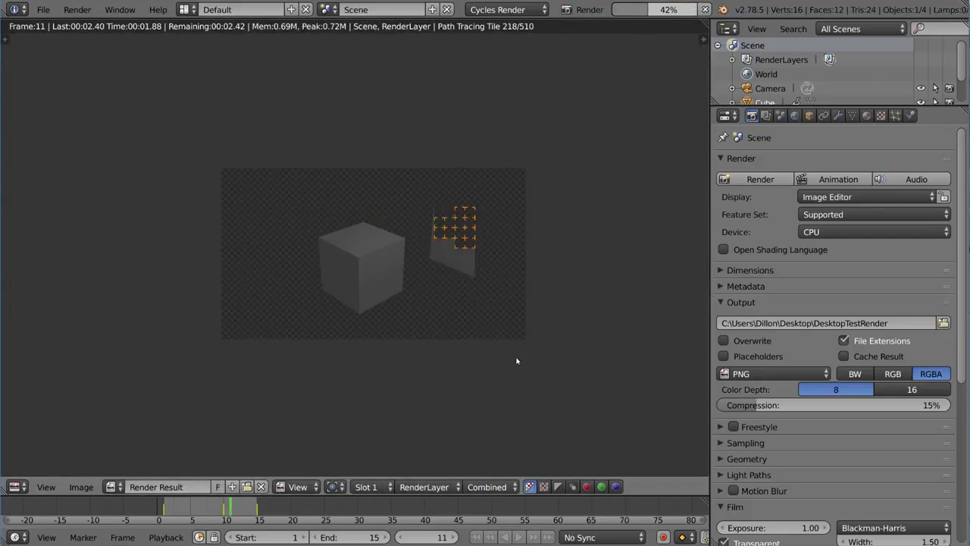
key("Right")
key("F12")
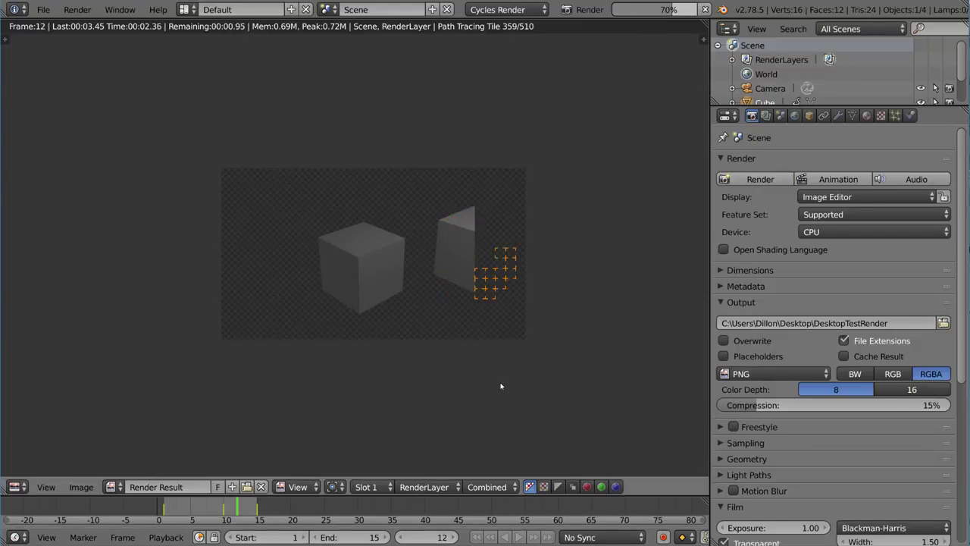
key("Right")
key("F12")
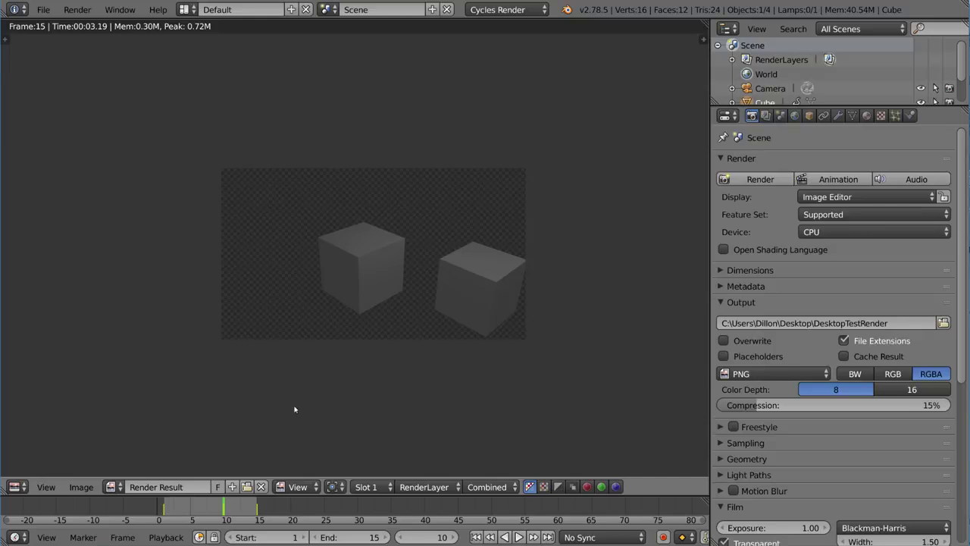
key("alt+Tab")
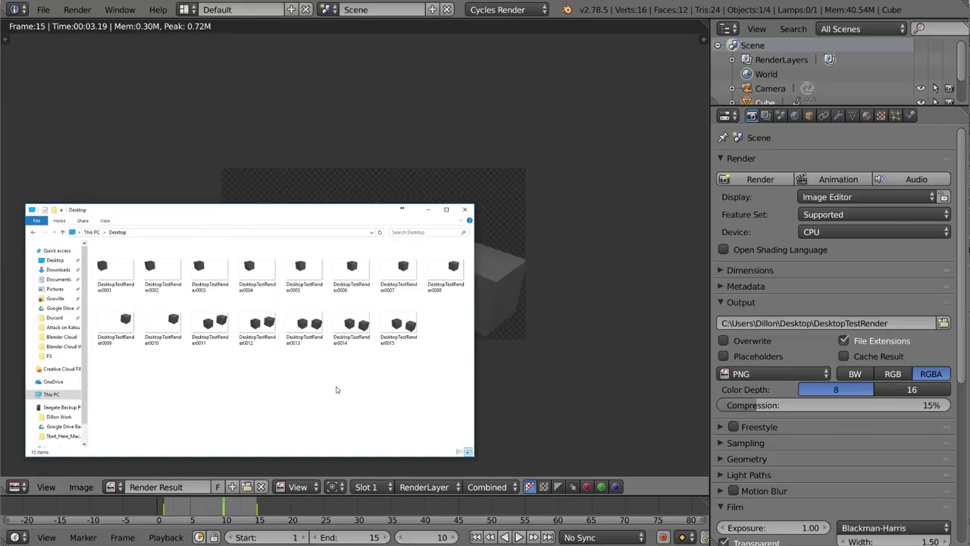
- Turn on Placeholders, then delete all fifteen DesktopTestRender PNGs from the Desktop
left_click(477, 282)
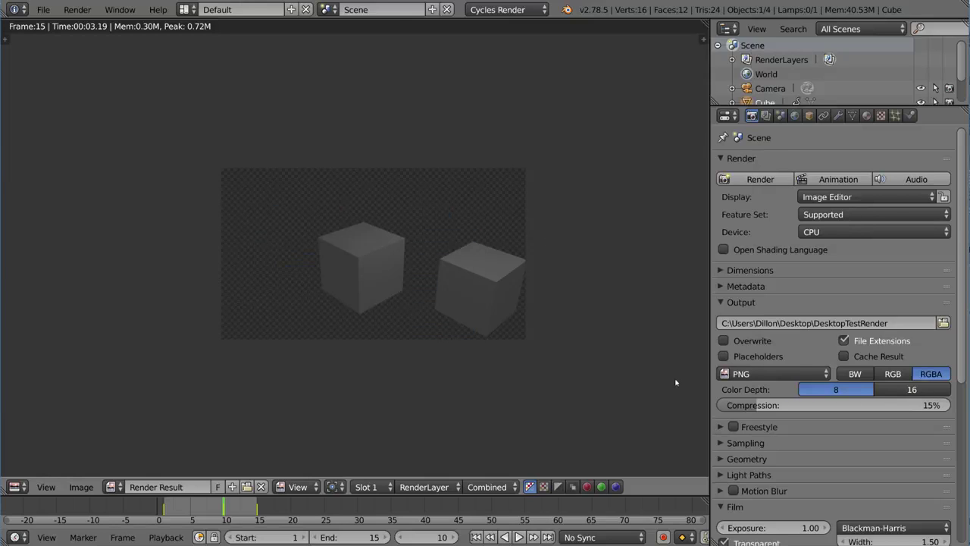
left_click(724, 356)
key("alt+Tab")
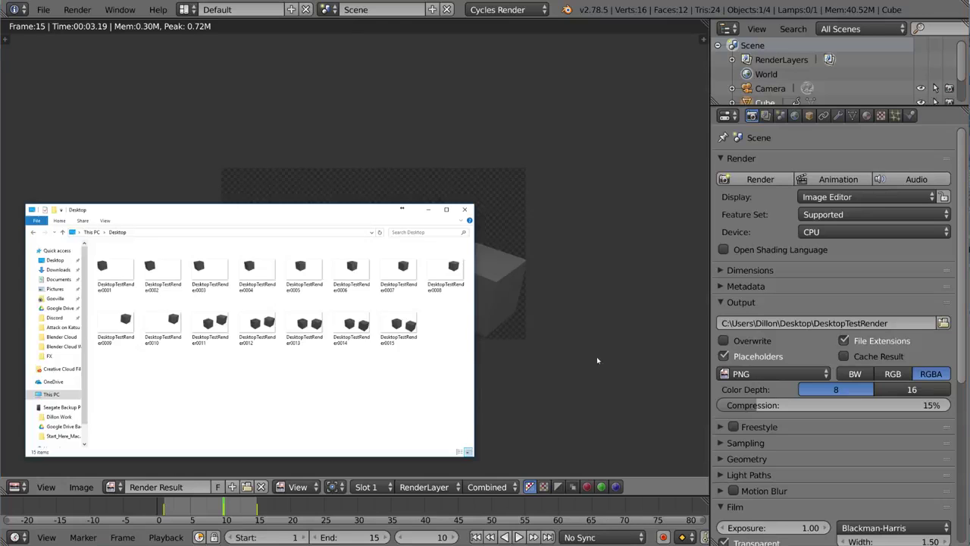
left_click_drag(447, 366, 147, 296)
key("Delete")
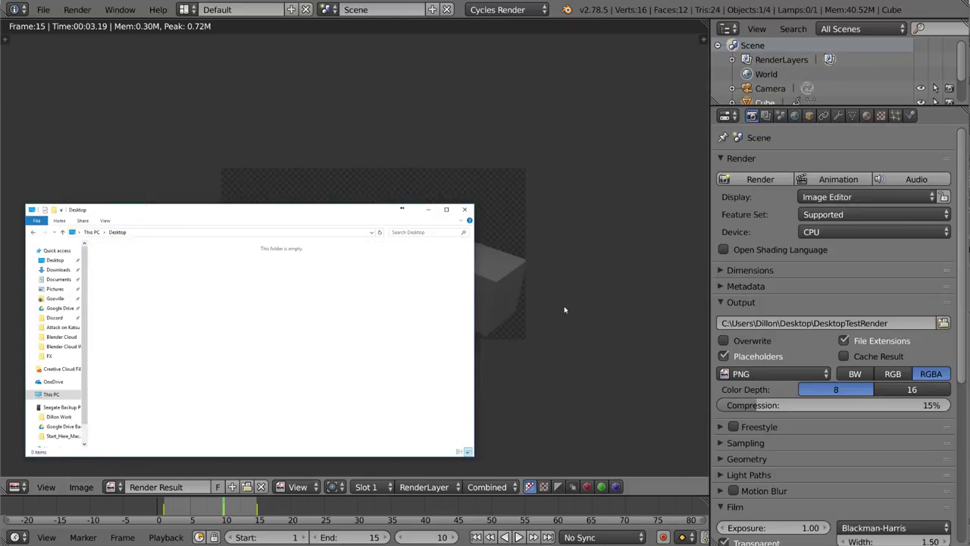
key("alt+Tab")
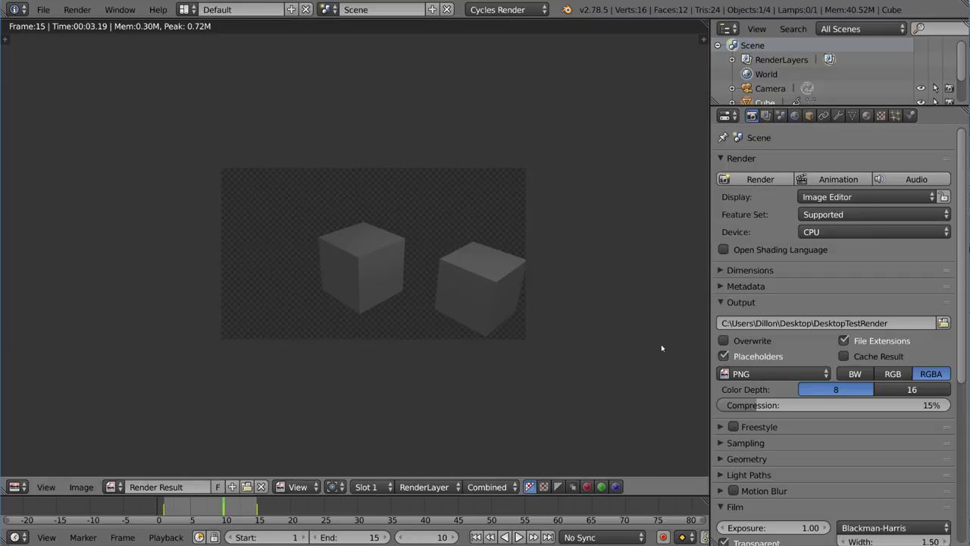
- Render all 15 frames and watch DesktopTestRender 0001–0015 PNGs appear on the Desktop
key("ctrl+F12")
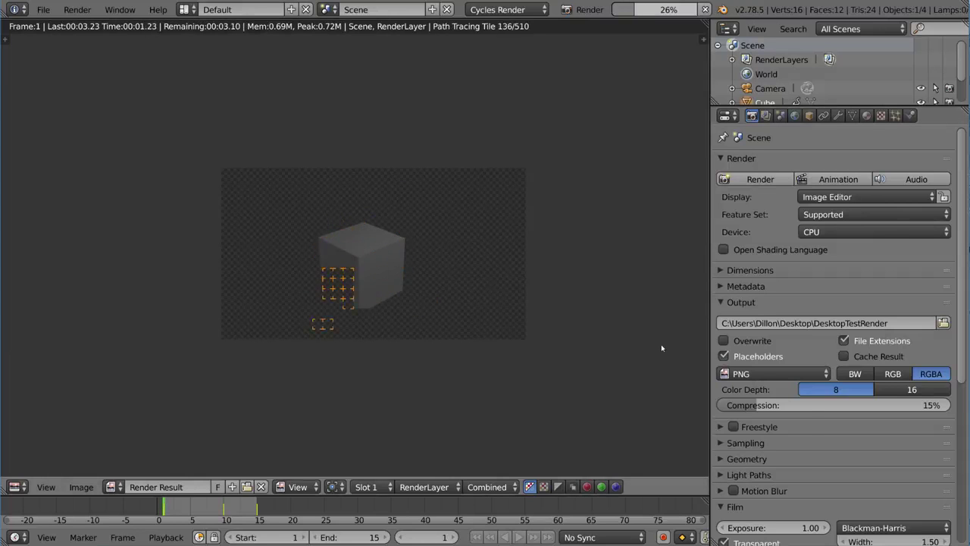
key("alt+Tab")
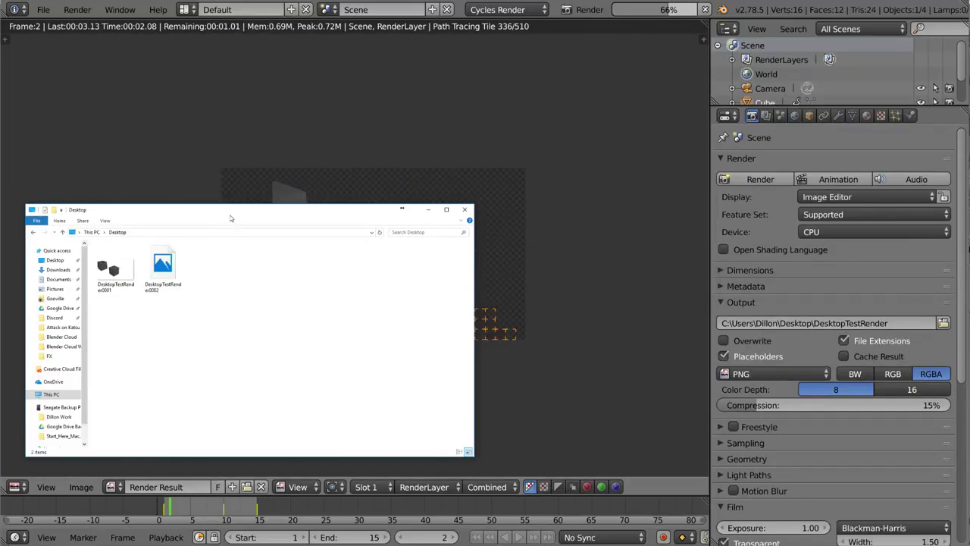
left_click_drag(231, 218, 275, 266)
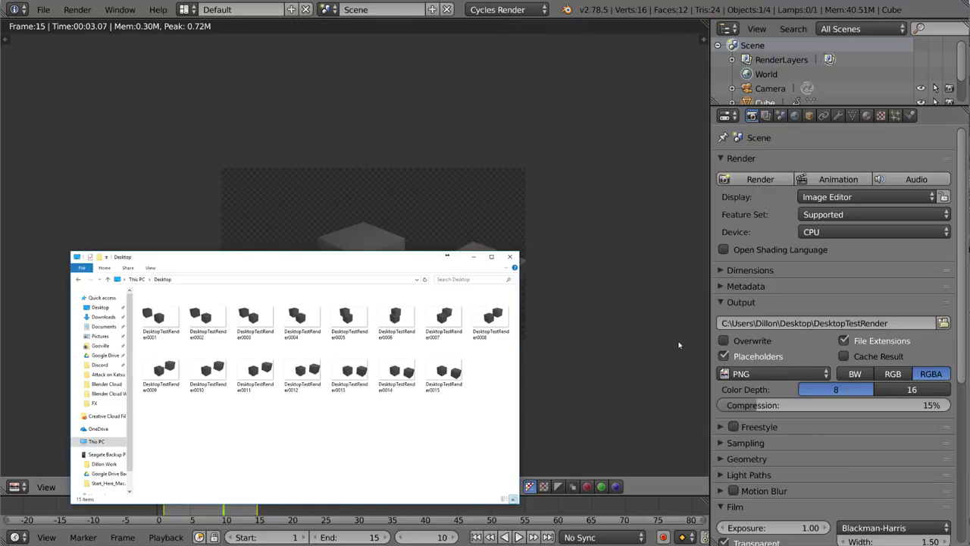
- Return to Blender and close the render result to show the 3D camera view at frame 10
left_click(729, 346)
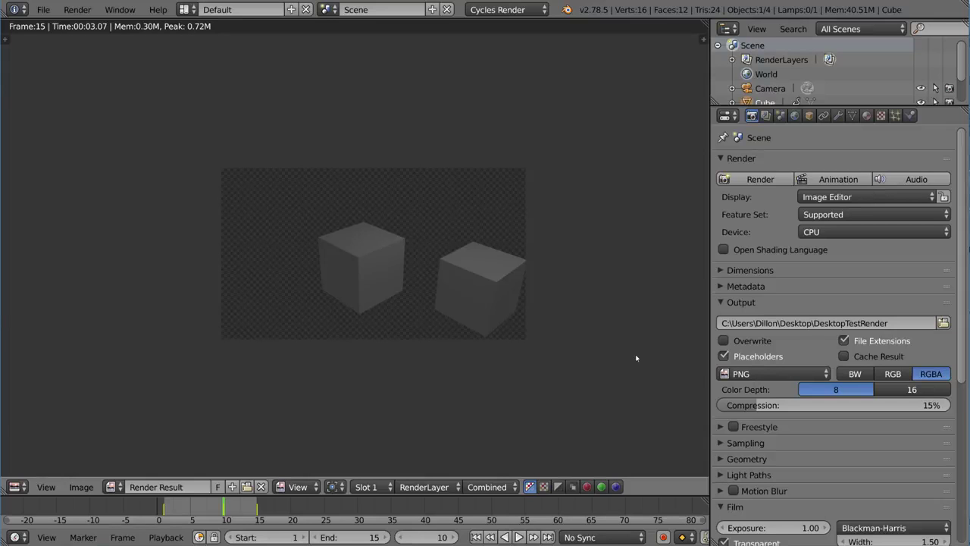
key("Escape")
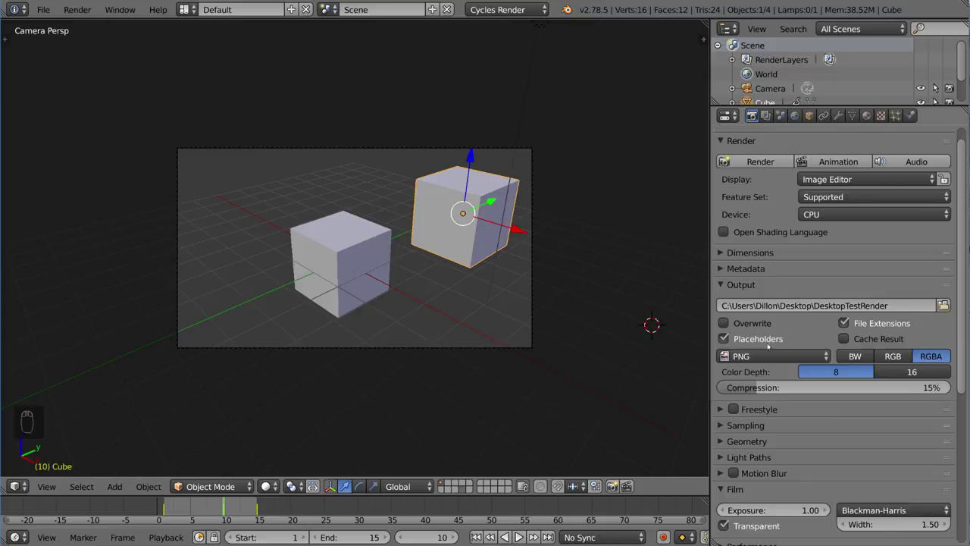
- Split the viewport and turn the top area into a compositing Node Editor with Use Nodes enabled
left_click_drag(4, 491, 50, 252)
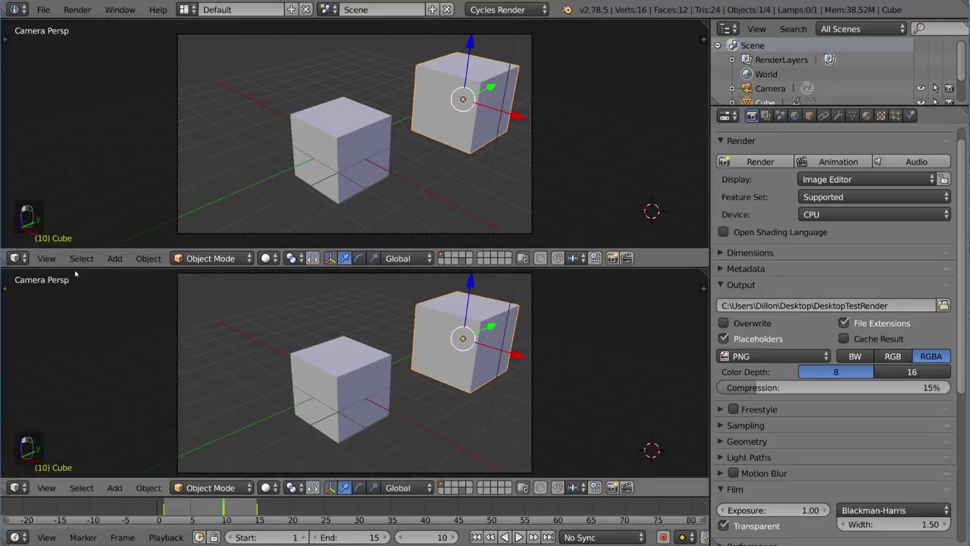
left_click(17, 257)
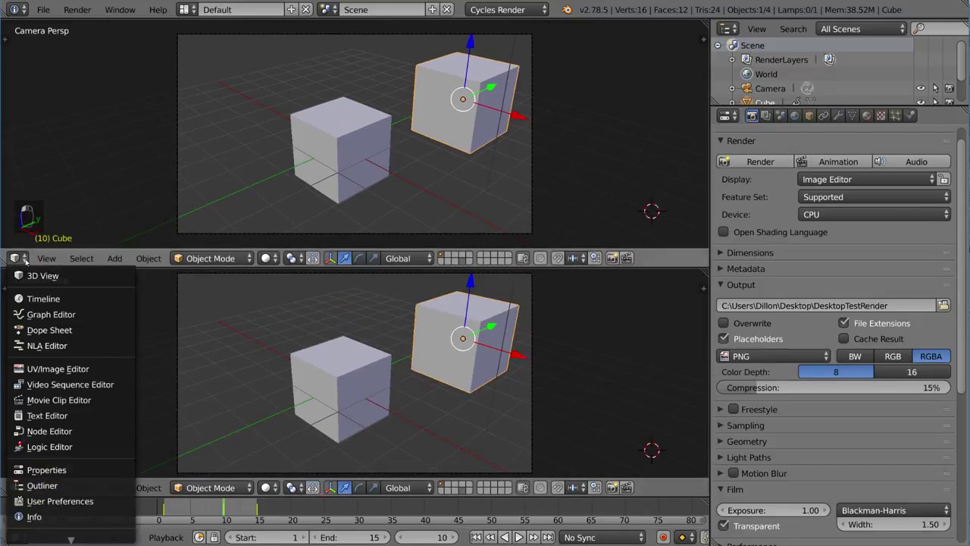
left_click(53, 430)
left_click(185, 259)
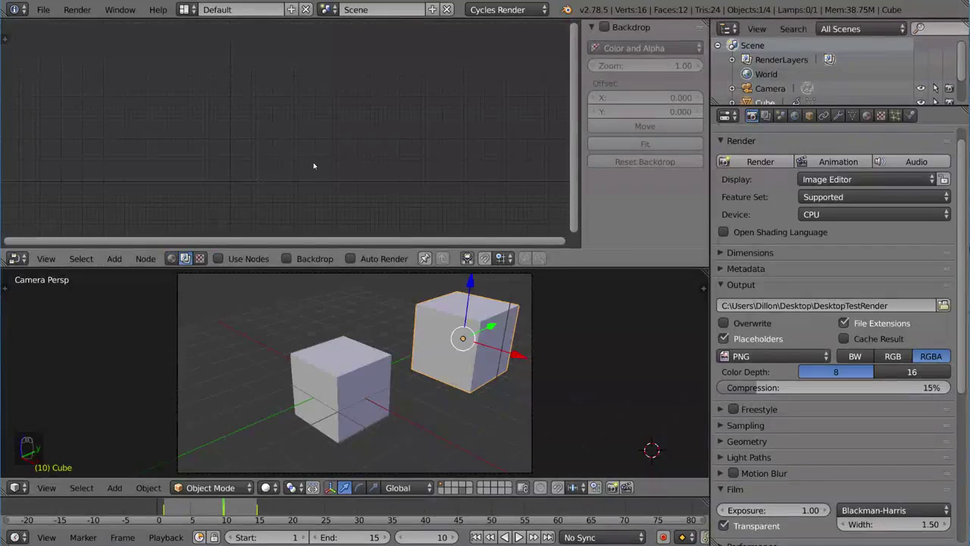
left_click(218, 258)
scroll(390, 173, "up", 5)
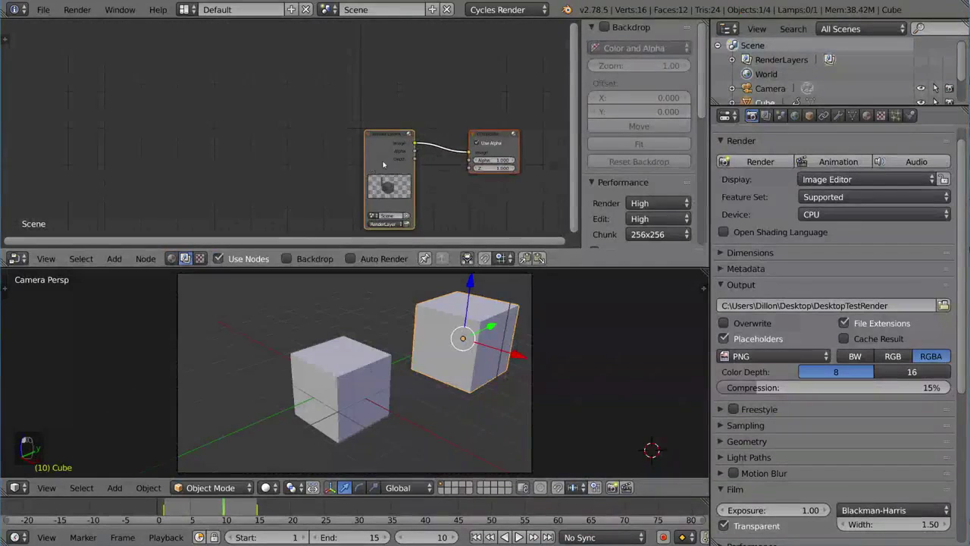
- Add a Gaussian Blur filter node on the link between Render Layers and Composite
key("shift+a")
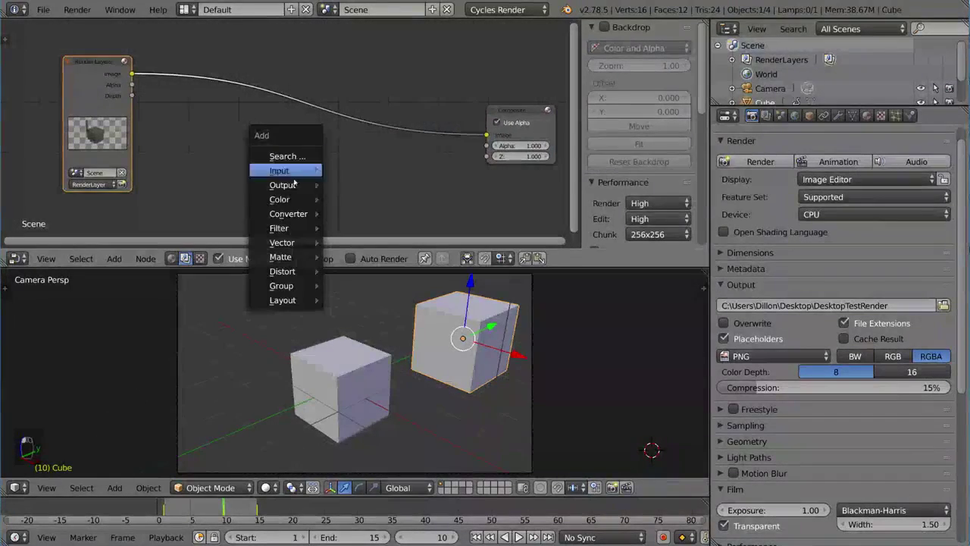
mouse_move(307, 228)
left_click(351, 243)
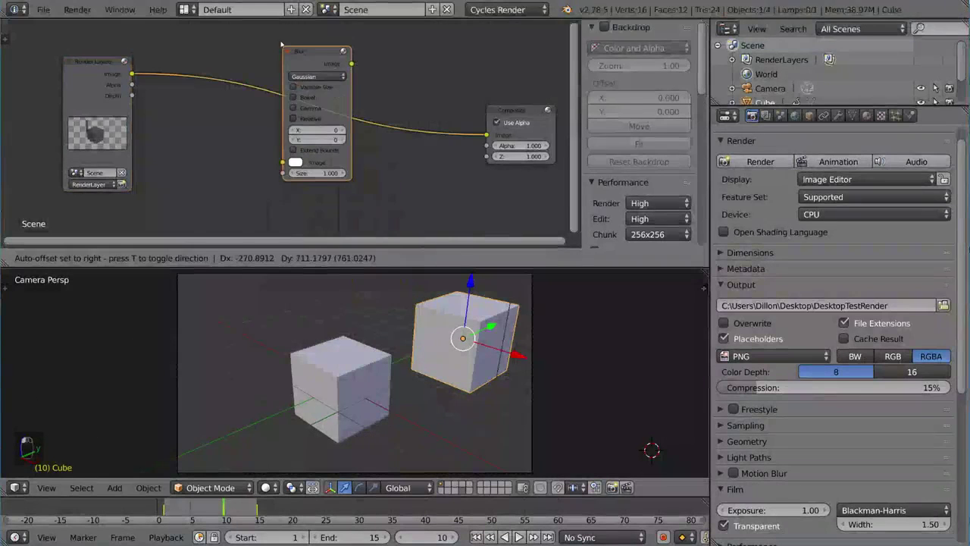
left_click(307, 57)
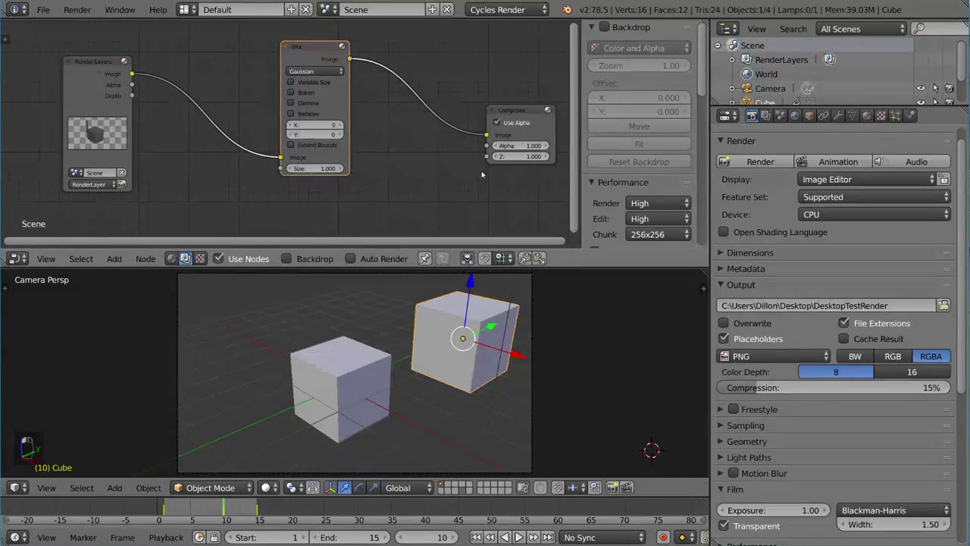
scroll(843, 291, "down", 2)
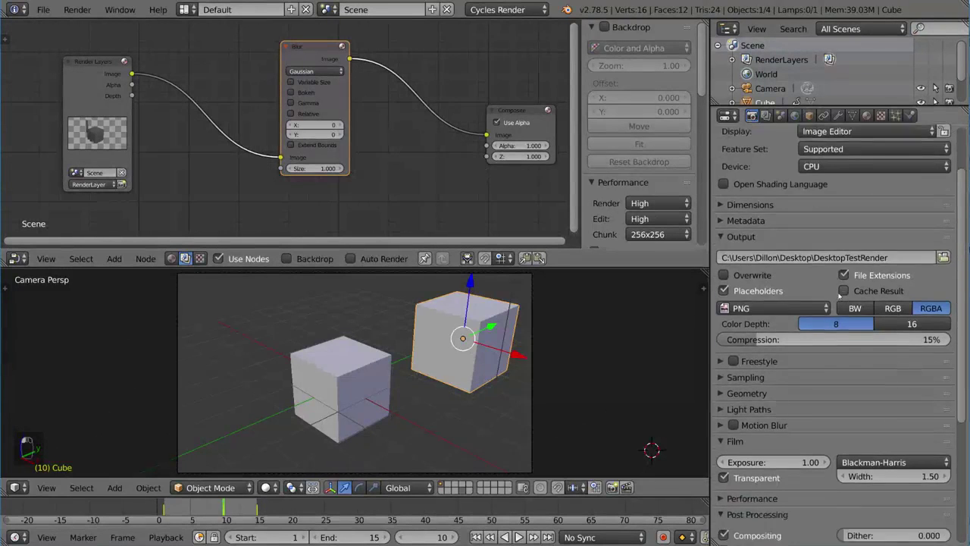
scroll(843, 291, "up", 3)
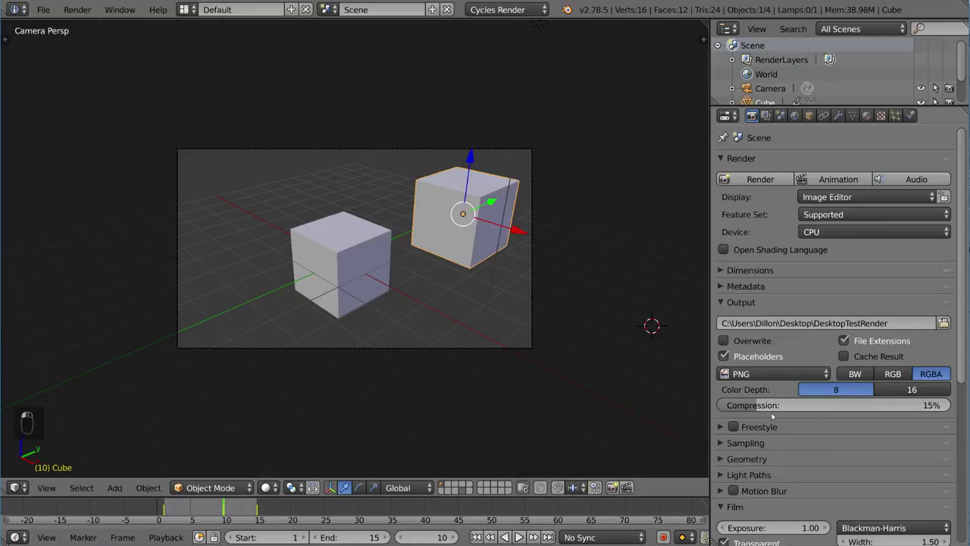
- Switch the output format to FFmpeg video and review the codec, quality and speed options
left_click(778, 374)
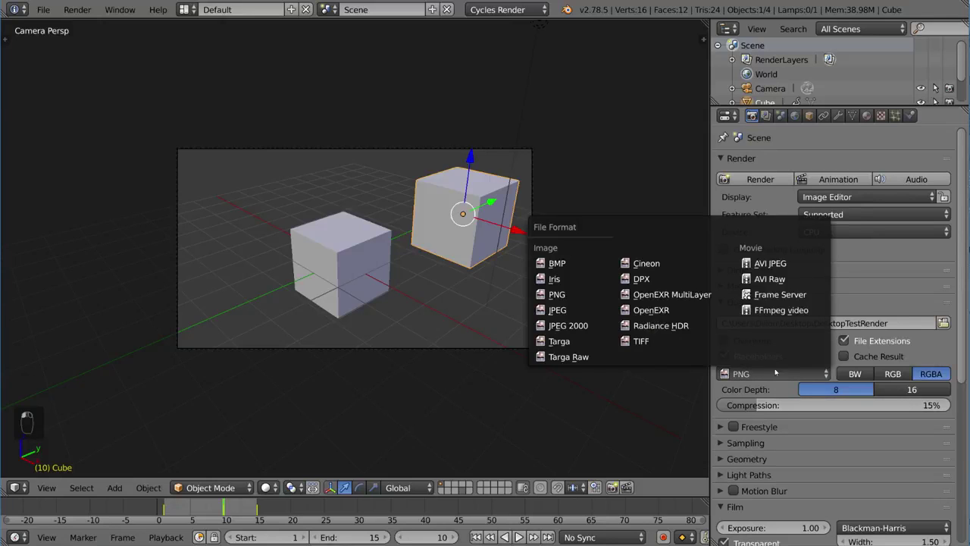
left_click(769, 313)
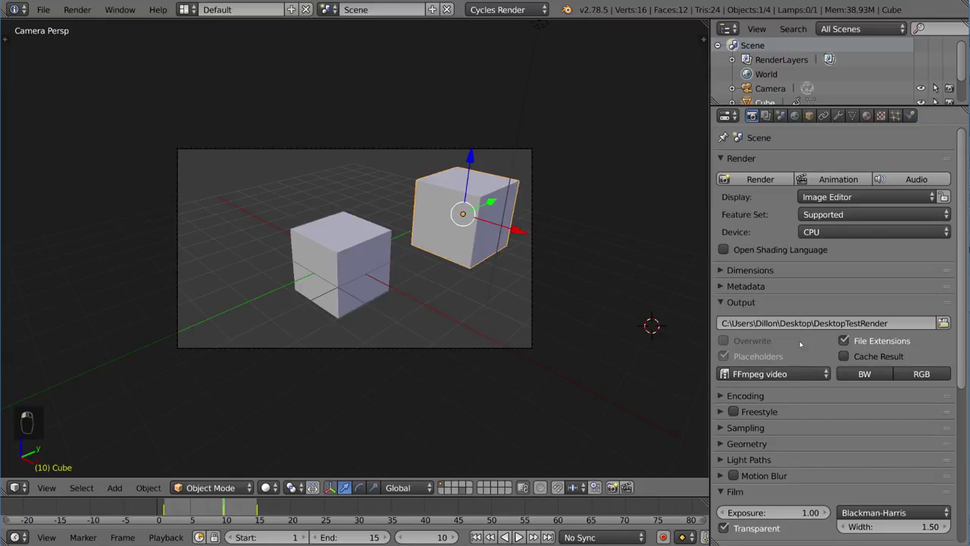
left_click(760, 396)
scroll(796, 398, "down", 1)
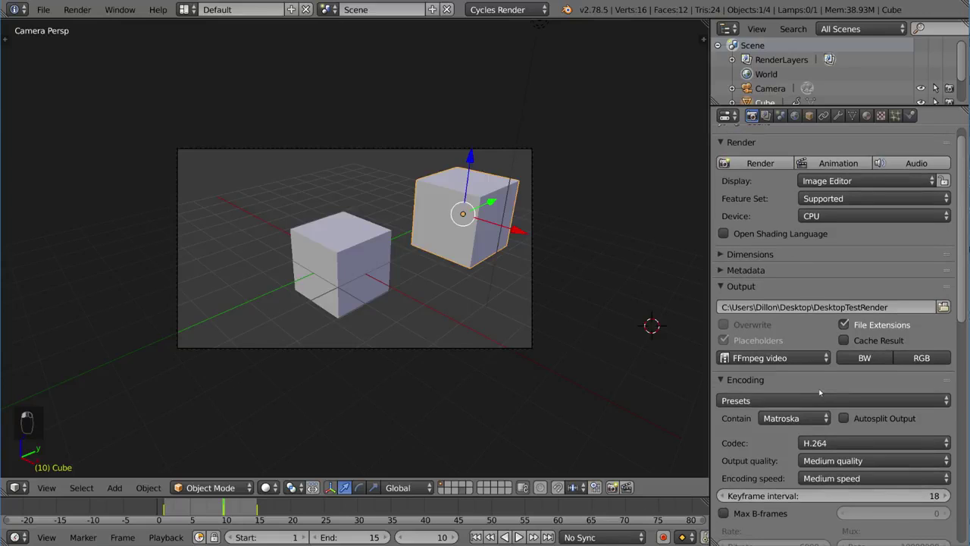
scroll(784, 379, "down", 1)
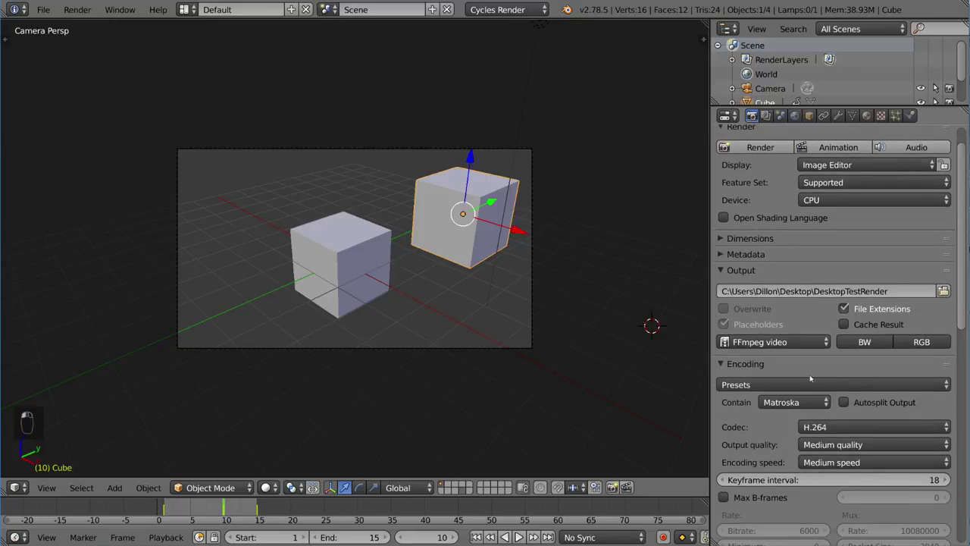
left_click(836, 428)
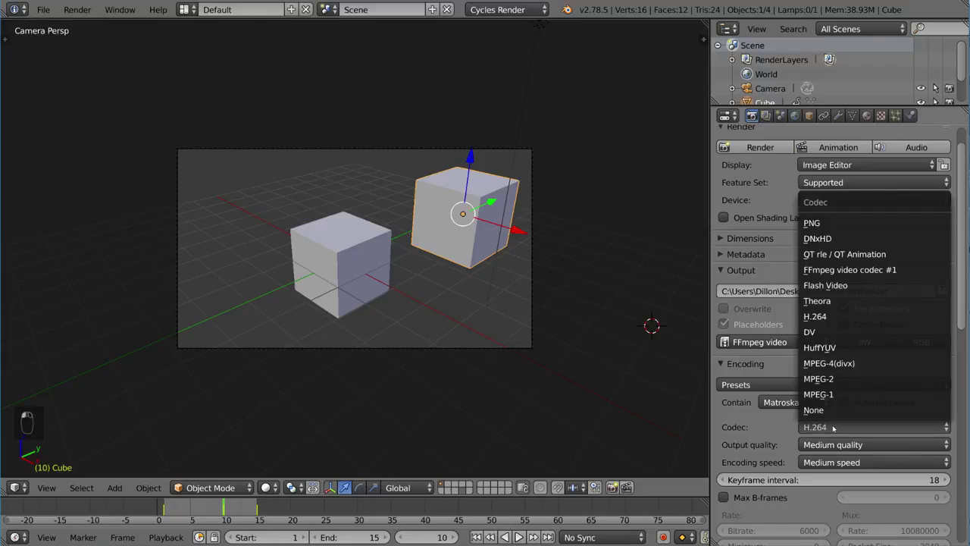
left_click(797, 444)
left_click(816, 464)
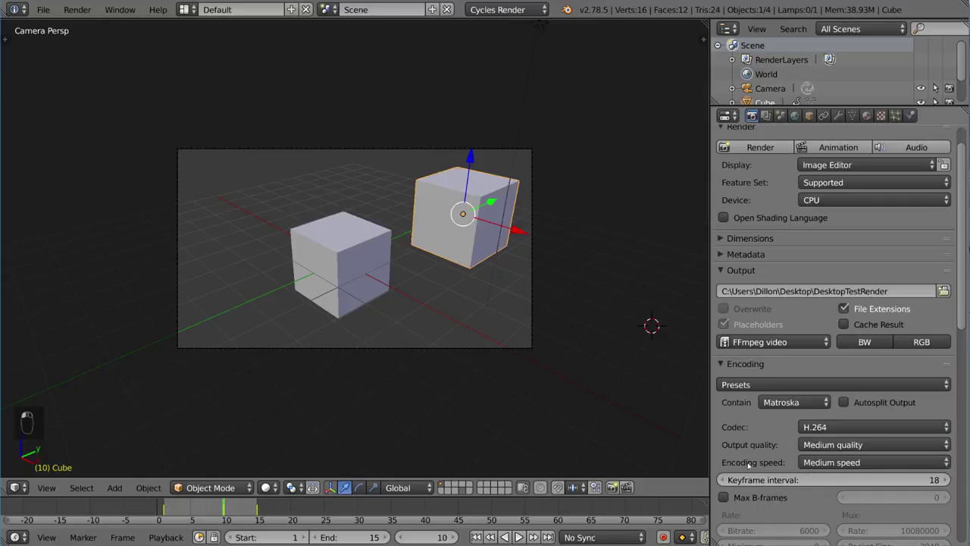
- Apply the h264 in MP4 preset for MPEG-4 H.264 at medium quality and speed
left_click(788, 385)
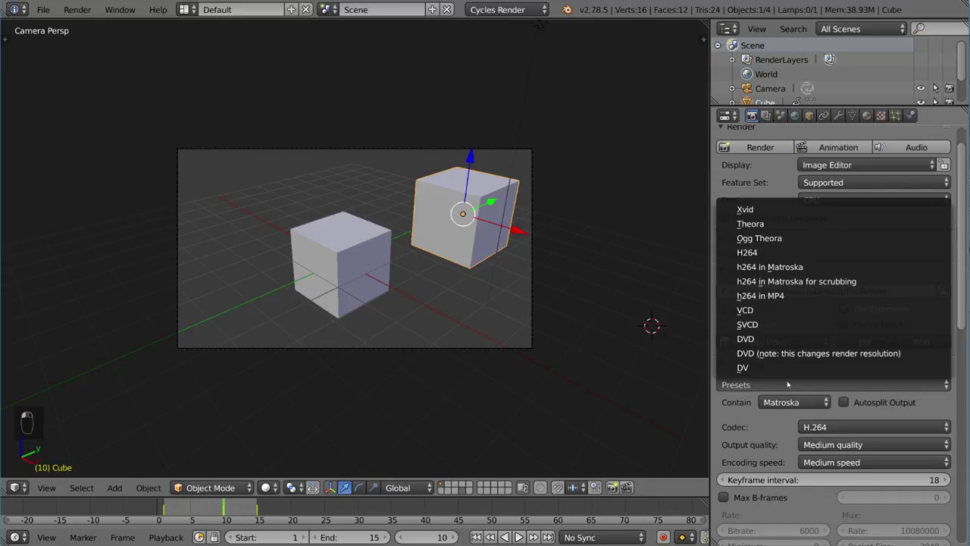
left_click(790, 299)
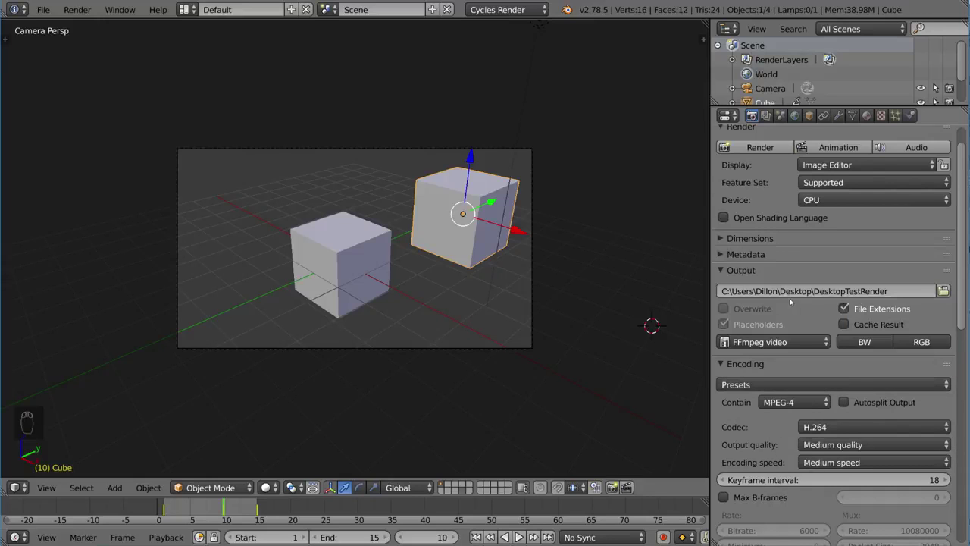
left_click(781, 404)
scroll(785, 430, "down", 4)
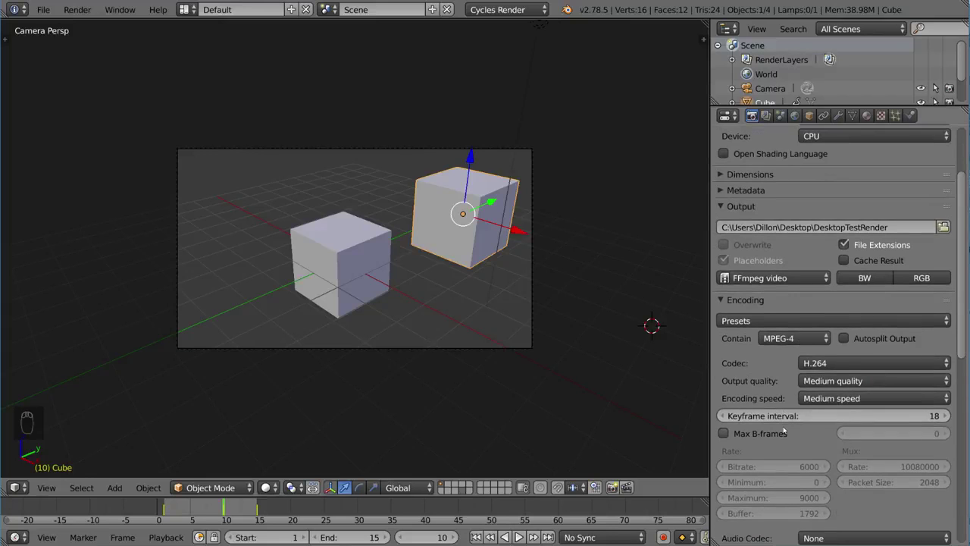
scroll(785, 431, "up", 5)
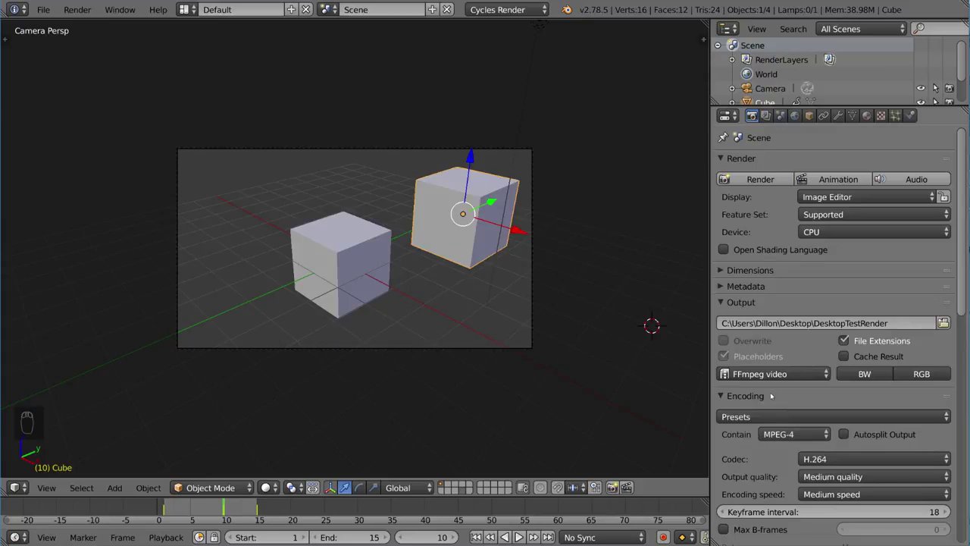